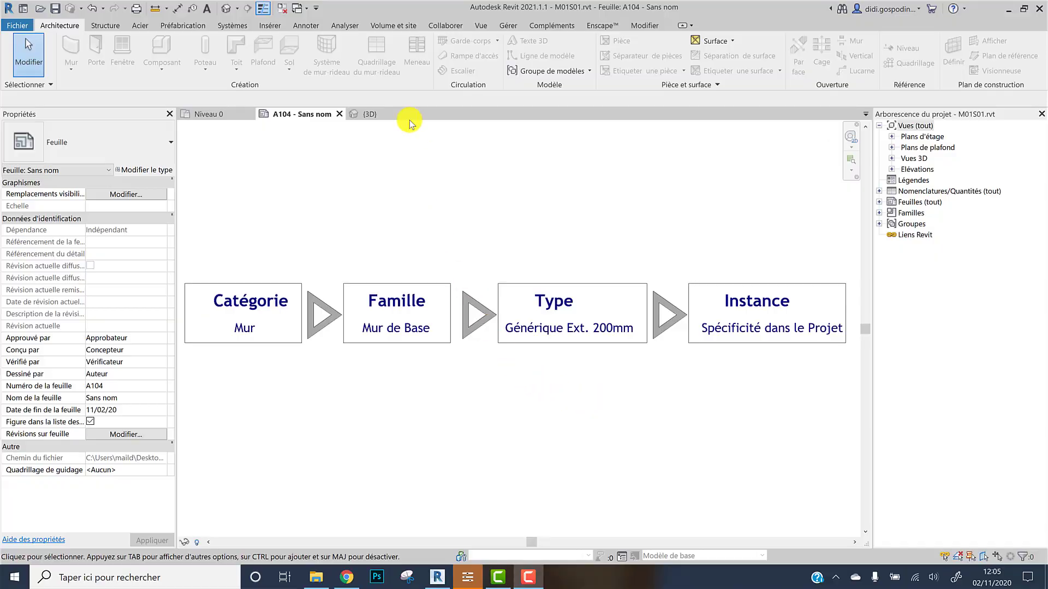
- Open the villa's 3D view and select the long facade wall facing the exterior steps
click(375, 114)
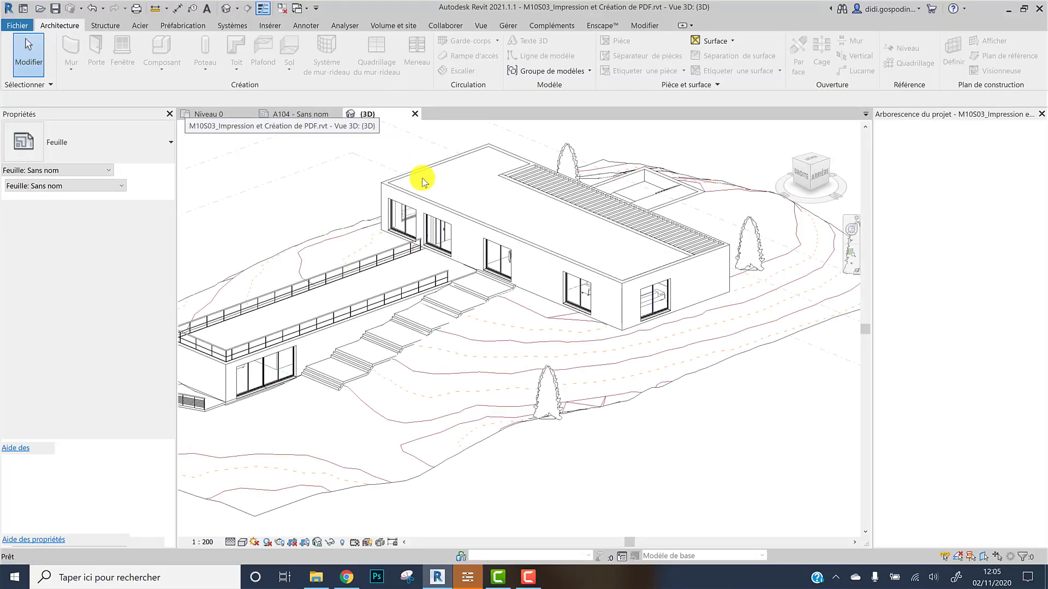
scroll(383, 204, down, 2)
middle_drag(361, 228, 413, 263)
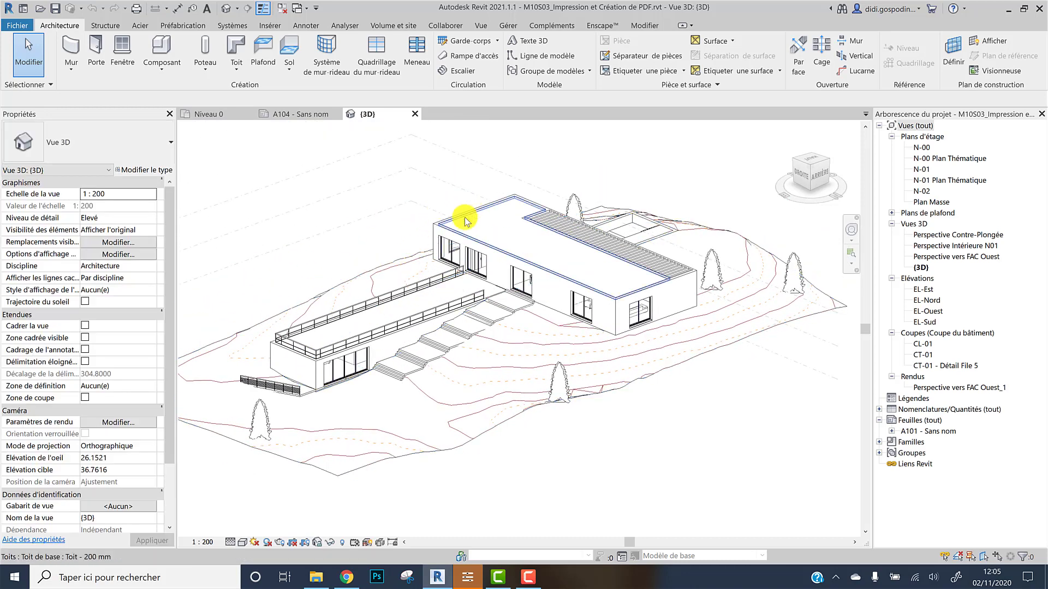
click(461, 239)
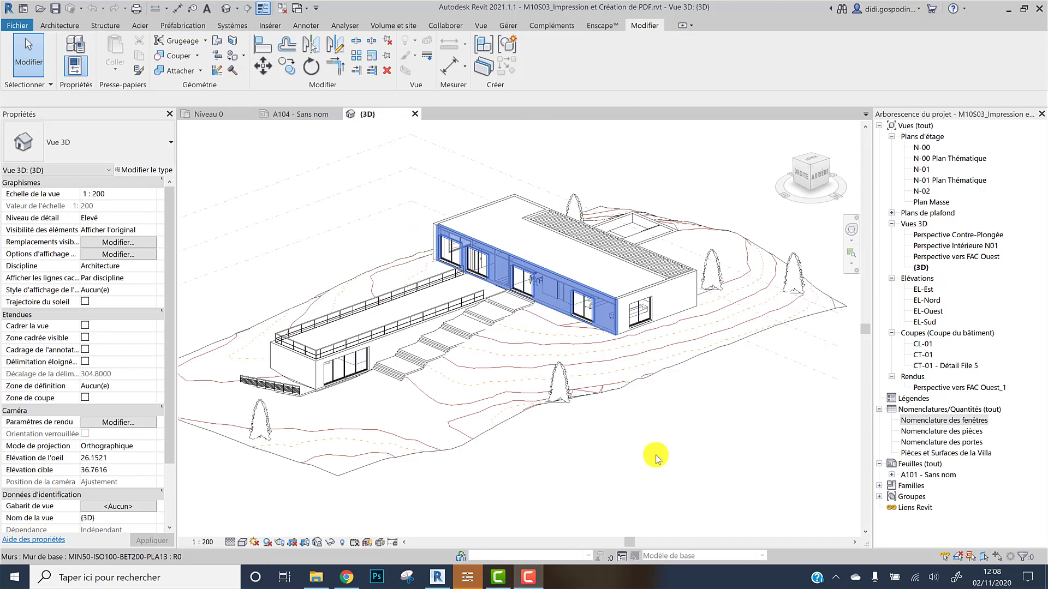
- Examine the window schedule Nomenclature des fenêtres and the category, family, type and instance diagram on sheet A104
double_click(919, 421)
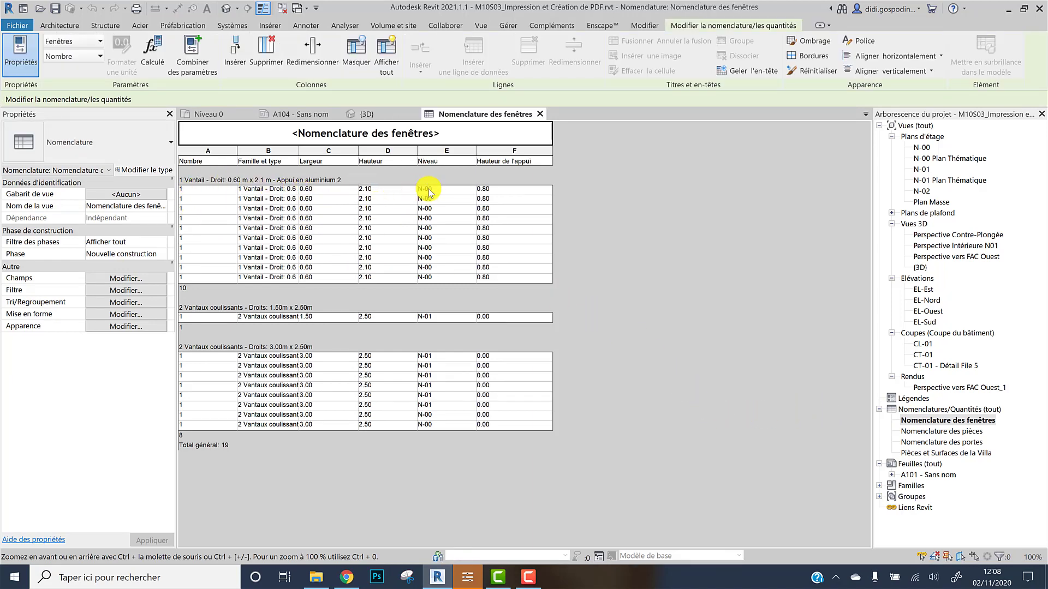
click(372, 112)
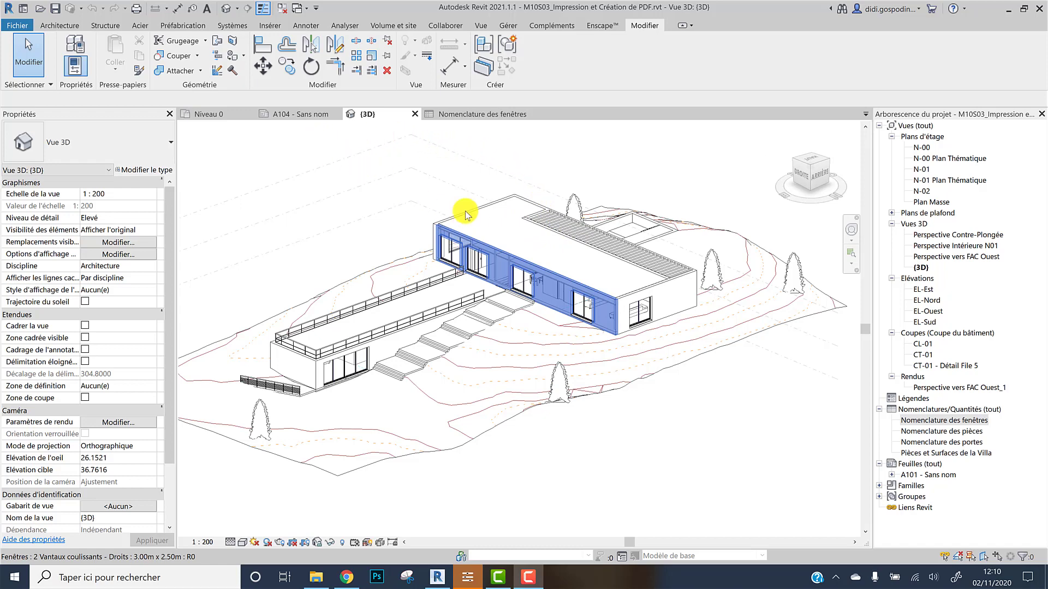
click(314, 121)
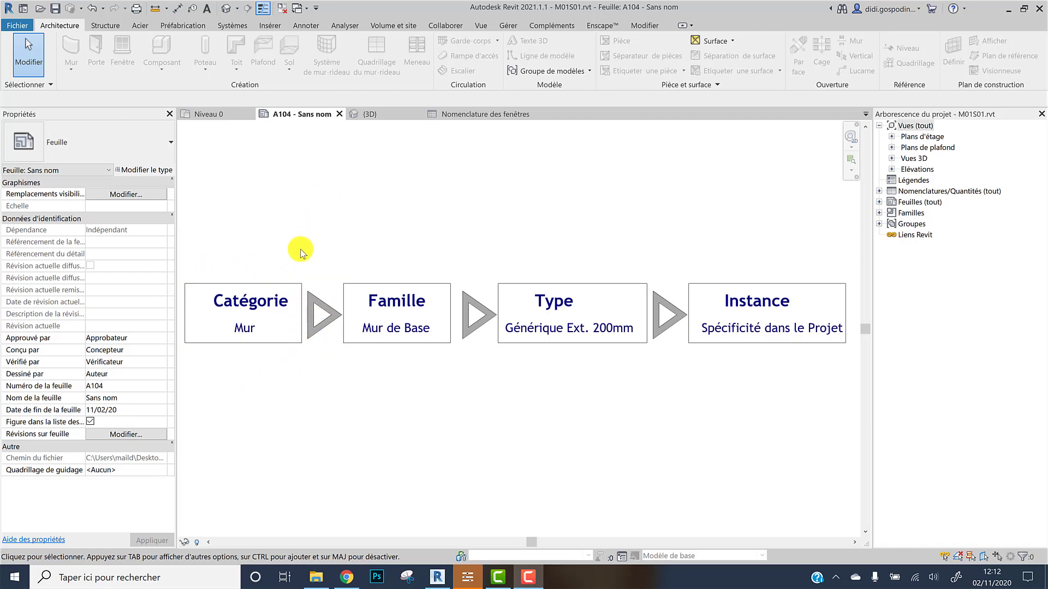
- Return to the 3D view and look through the wall types available for the selected facade wall
click(377, 116)
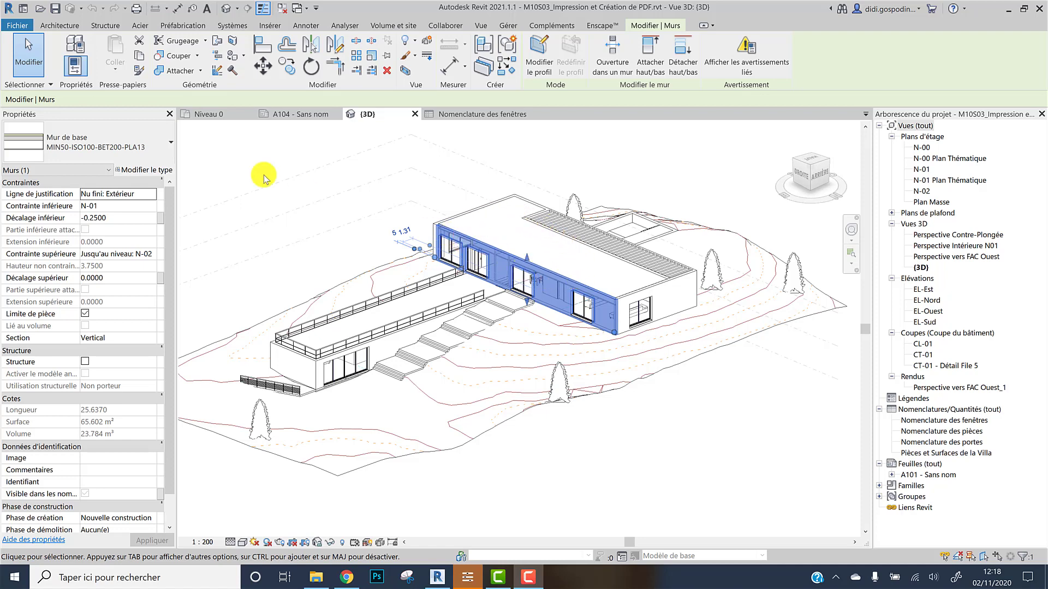
click(171, 143)
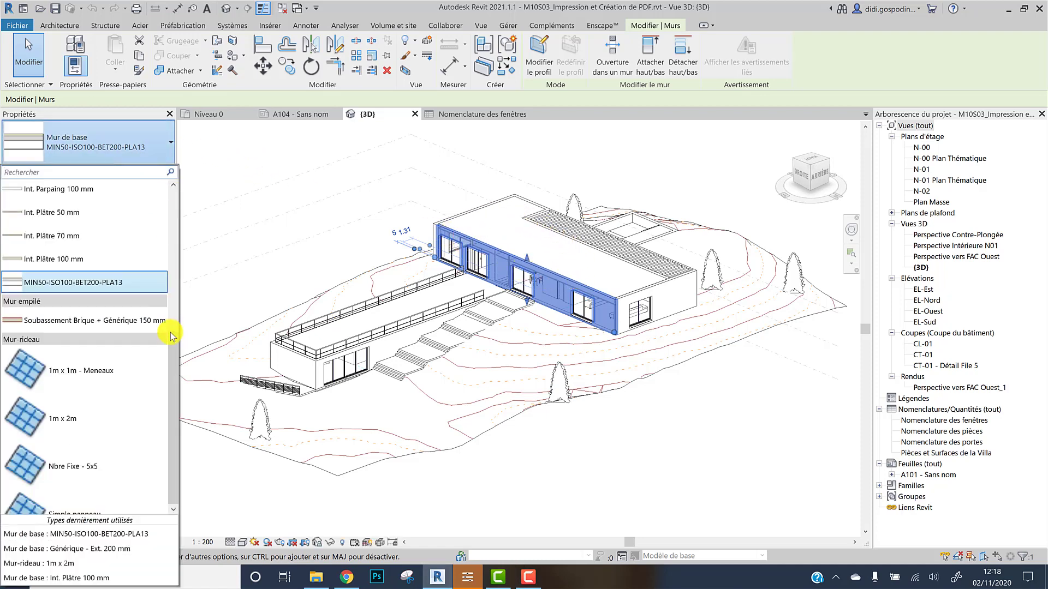
mouse_move(176, 346)
mouse_down()
mouse_move(172, 189)
mouse_move(173, 326)
mouse_up()
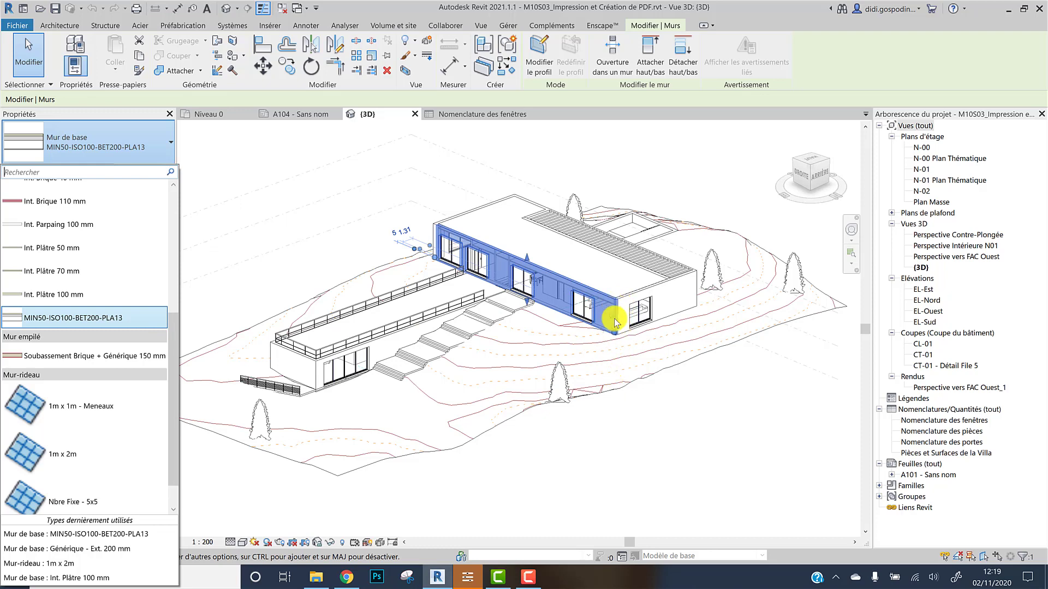
scroll(171, 353, down, 2)
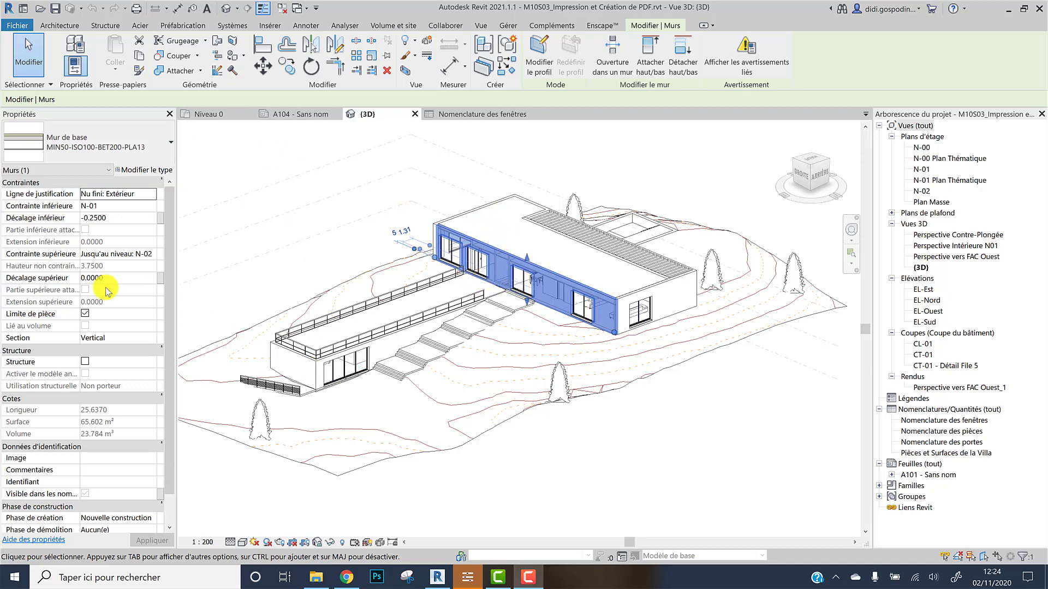
- Review the Mur de base types in the facade wall's type list, keep the current type and deselect the wall
click(167, 150)
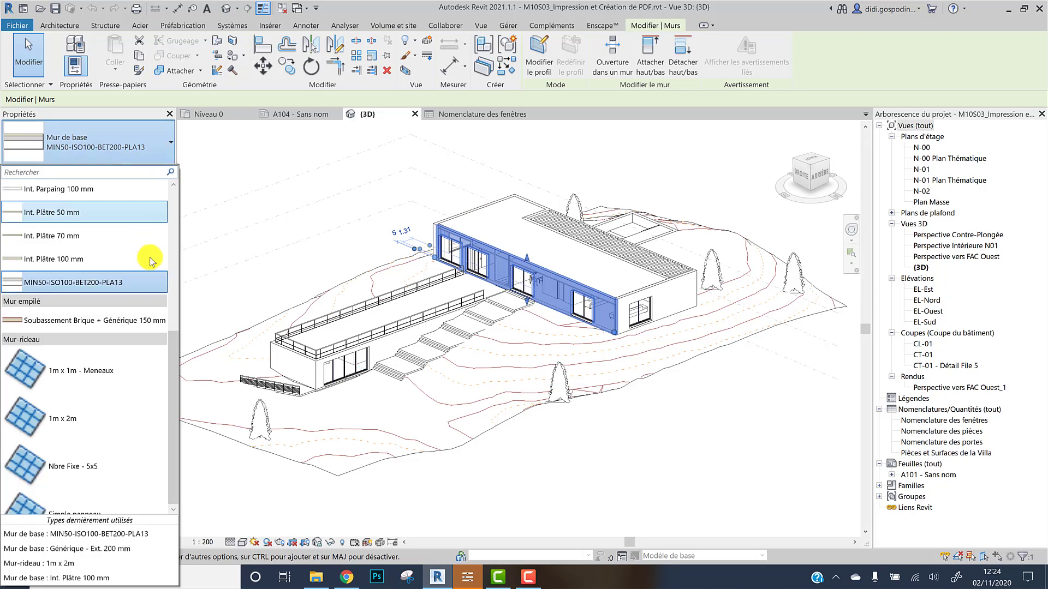
drag(175, 250, 176, 199)
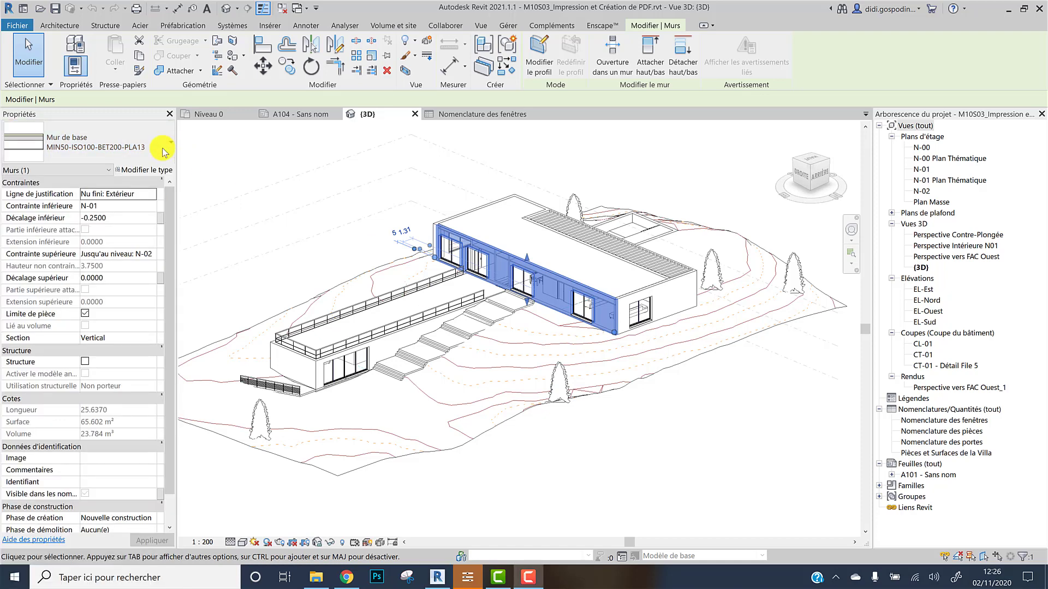
click(159, 147)
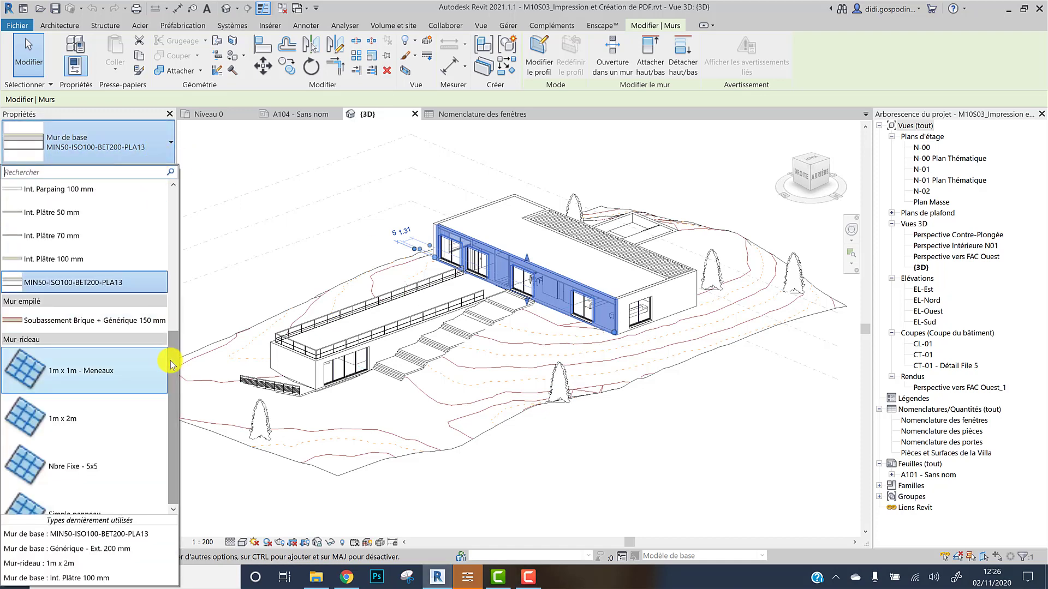
drag(174, 349, 185, 194)
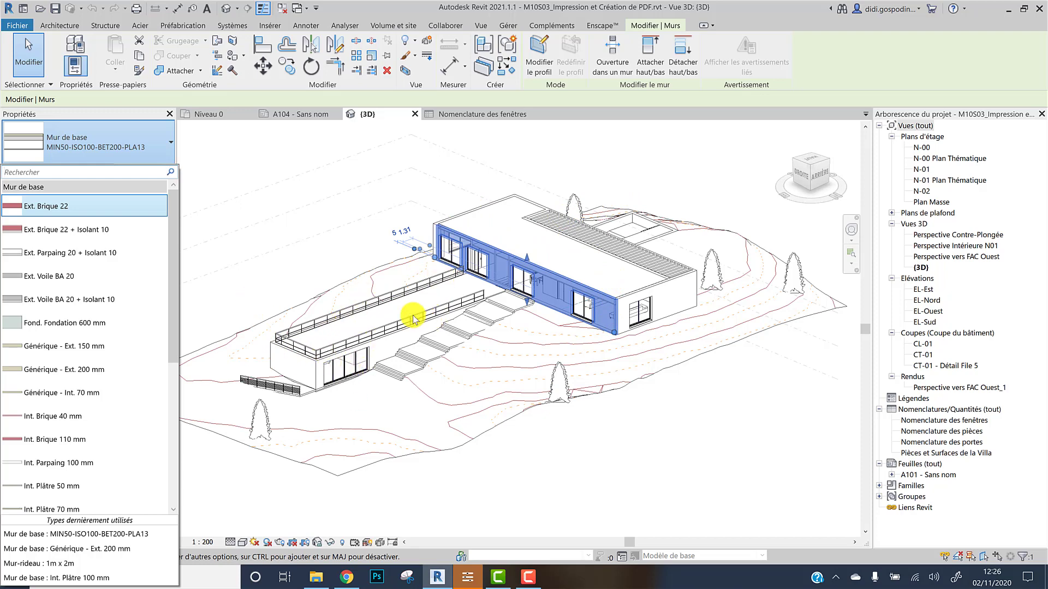
click(302, 192)
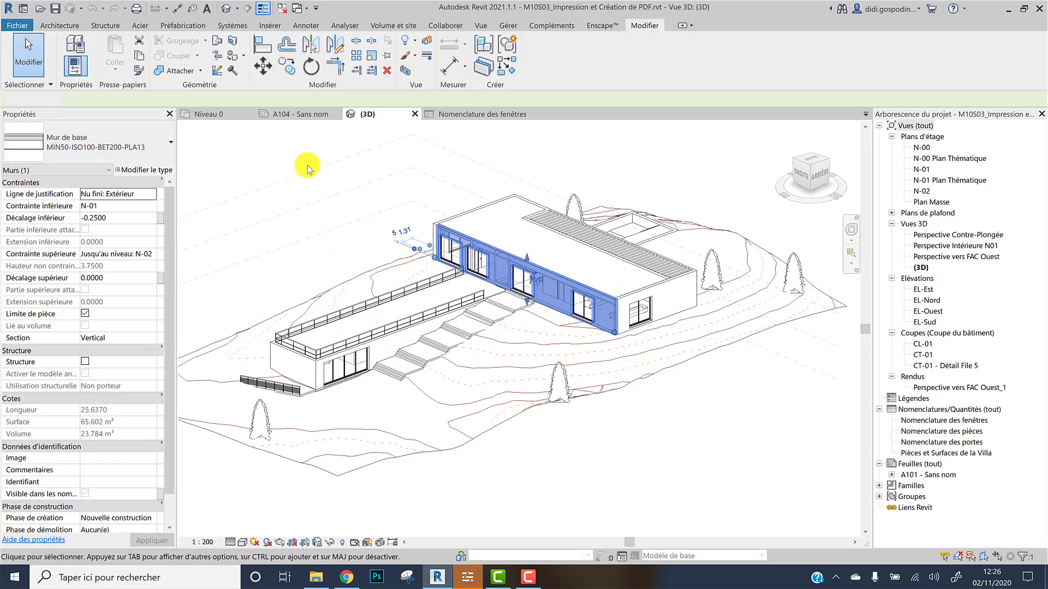
click(305, 163)
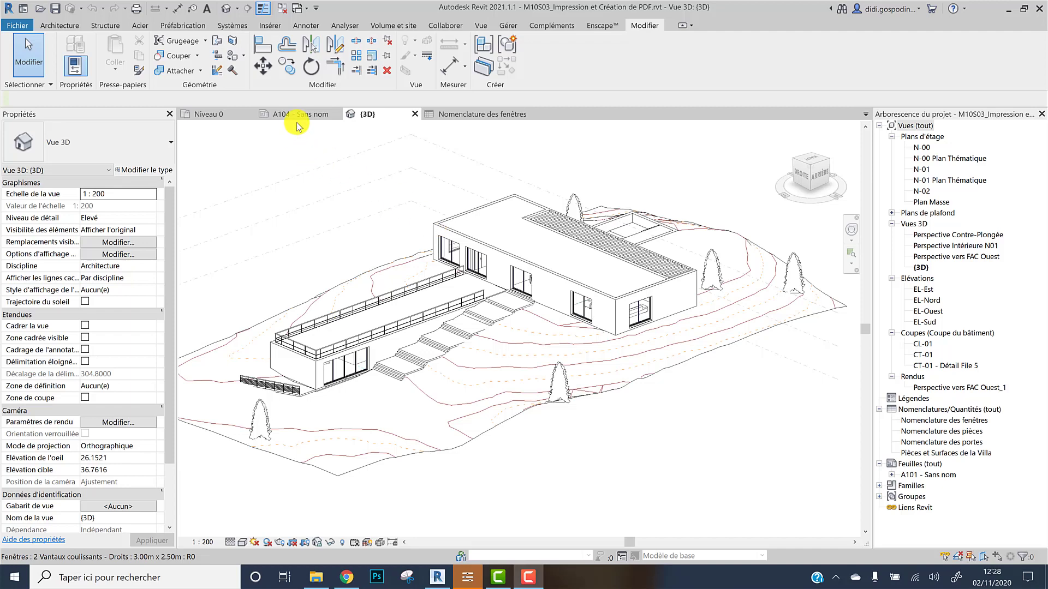
- Examine the full category-to-instance diagram on sheet A104 and the diagram of family kinds on sheet A105
click(296, 115)
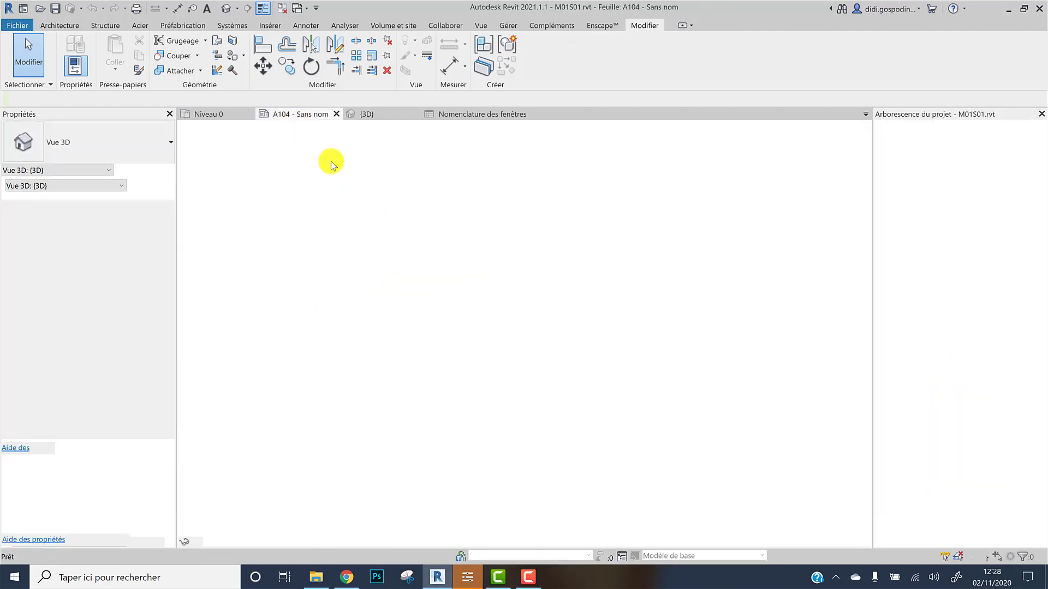
scroll(606, 218, down, 3)
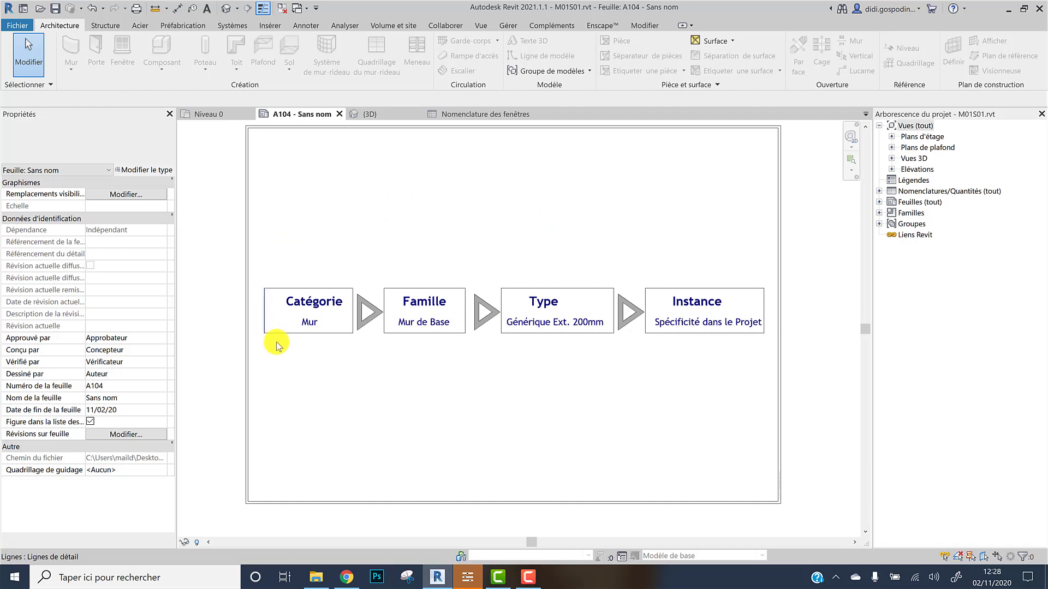
scroll(281, 277, up, 1)
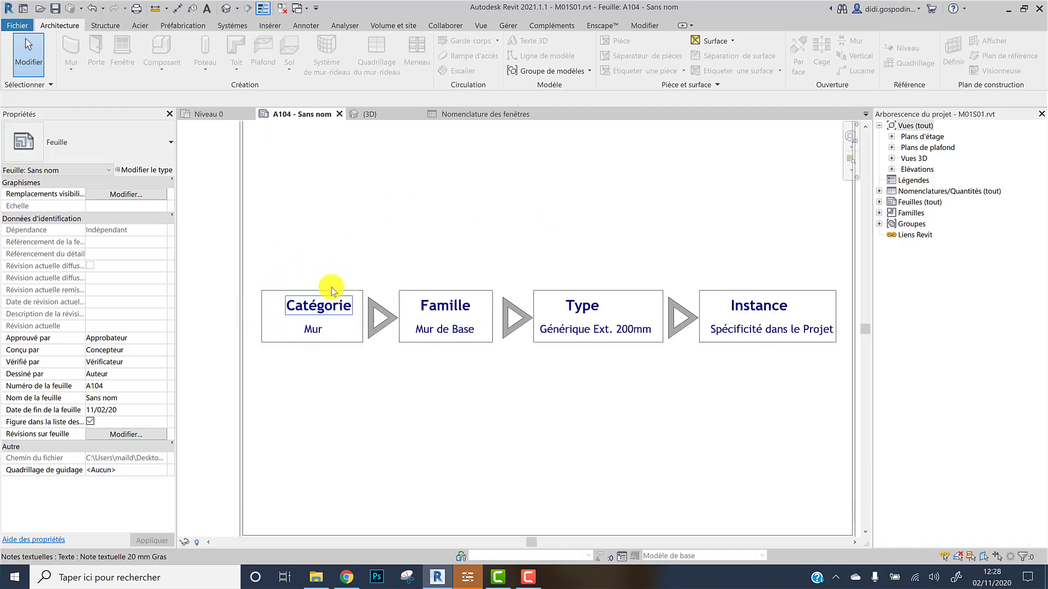
middle_drag(428, 276, 381, 284)
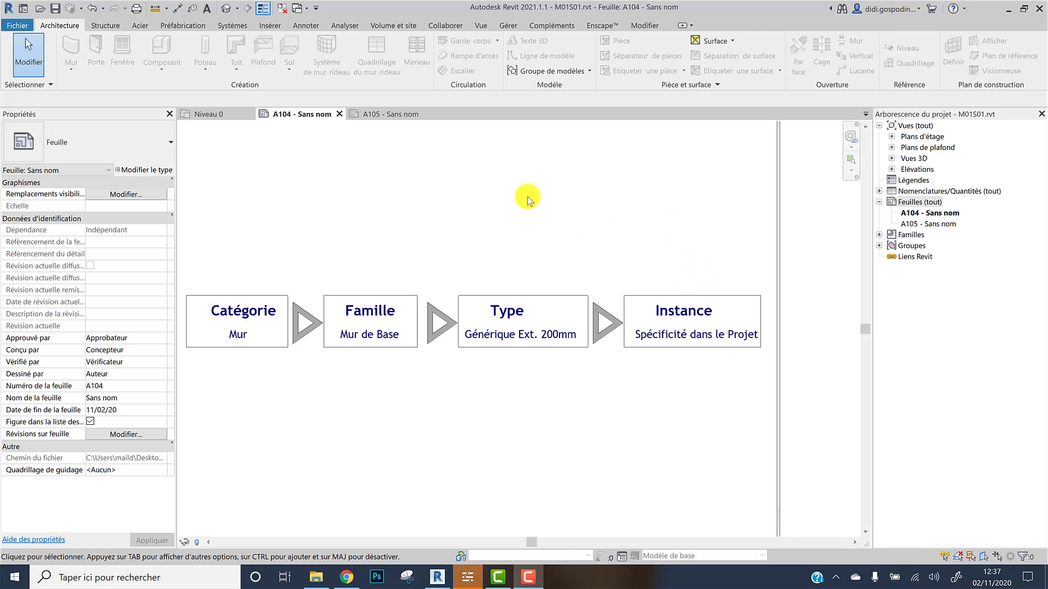
click(385, 116)
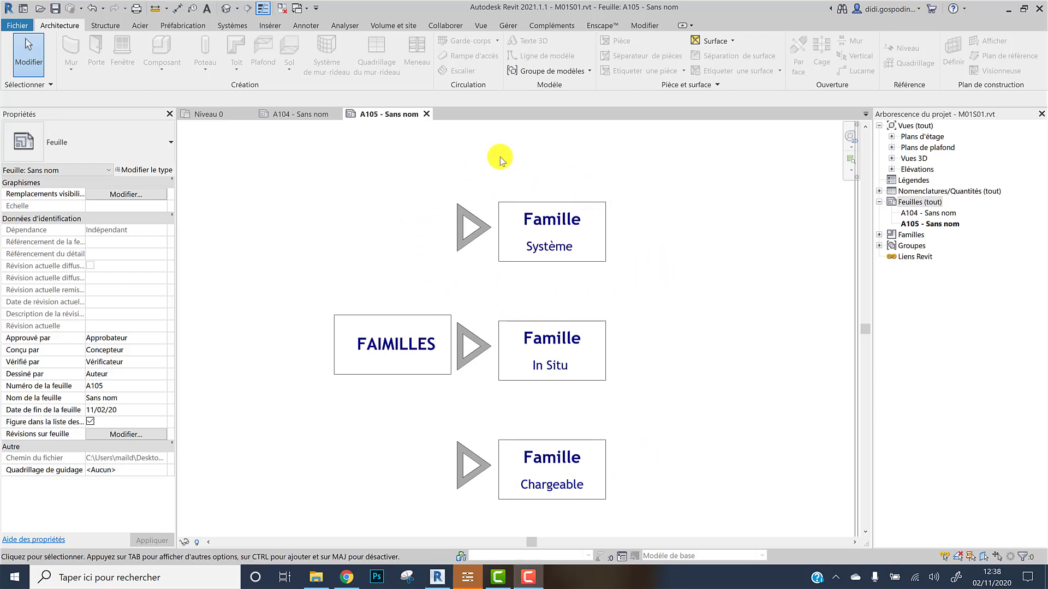
- Inspect the family and type of the rectangle's upper wall in the Niveau 0 plan, then deselect it
click(218, 117)
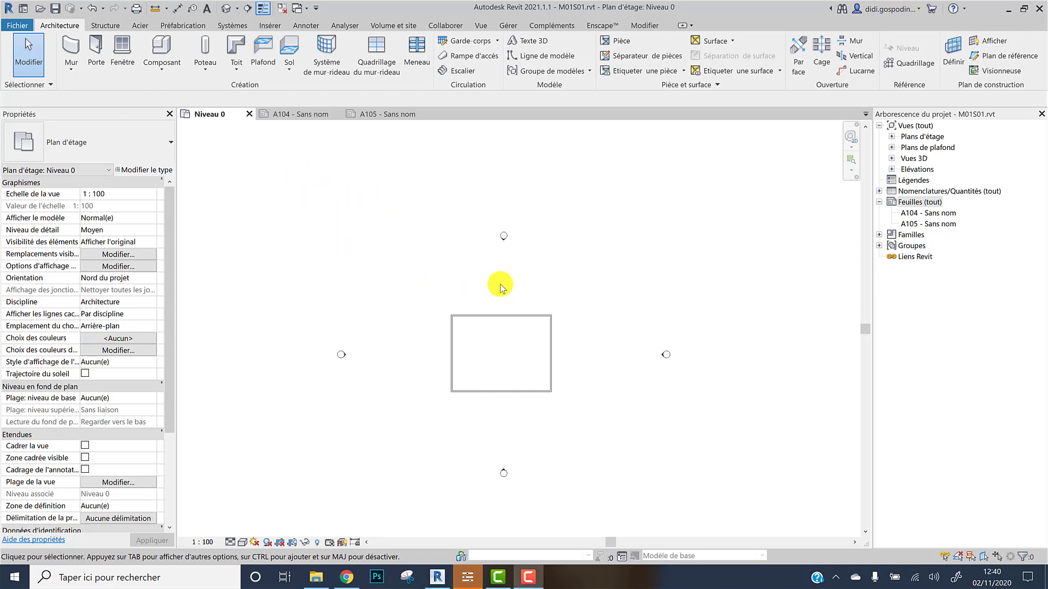
click(496, 314)
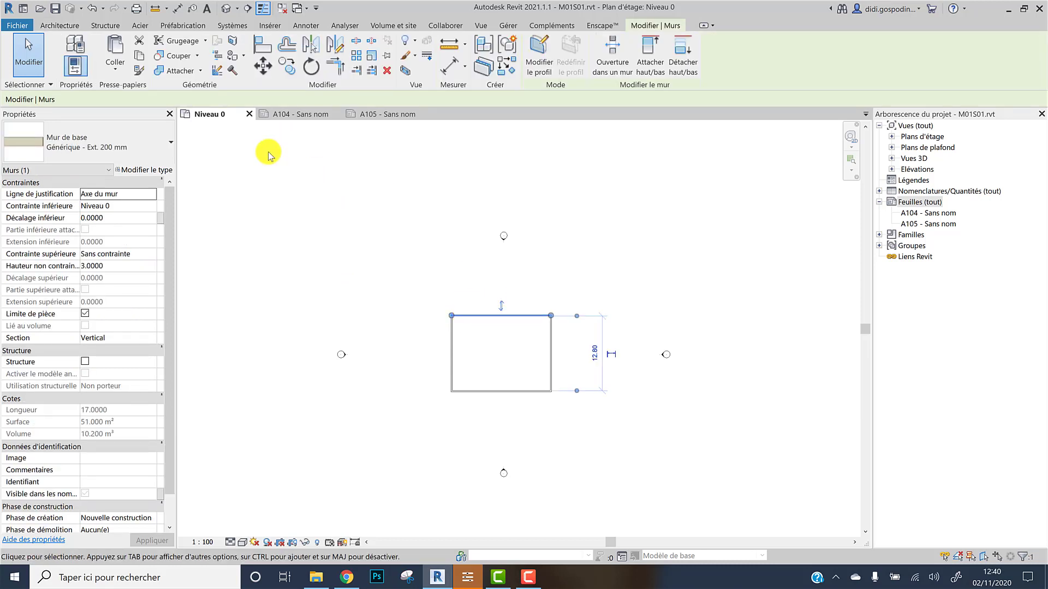
click(162, 155)
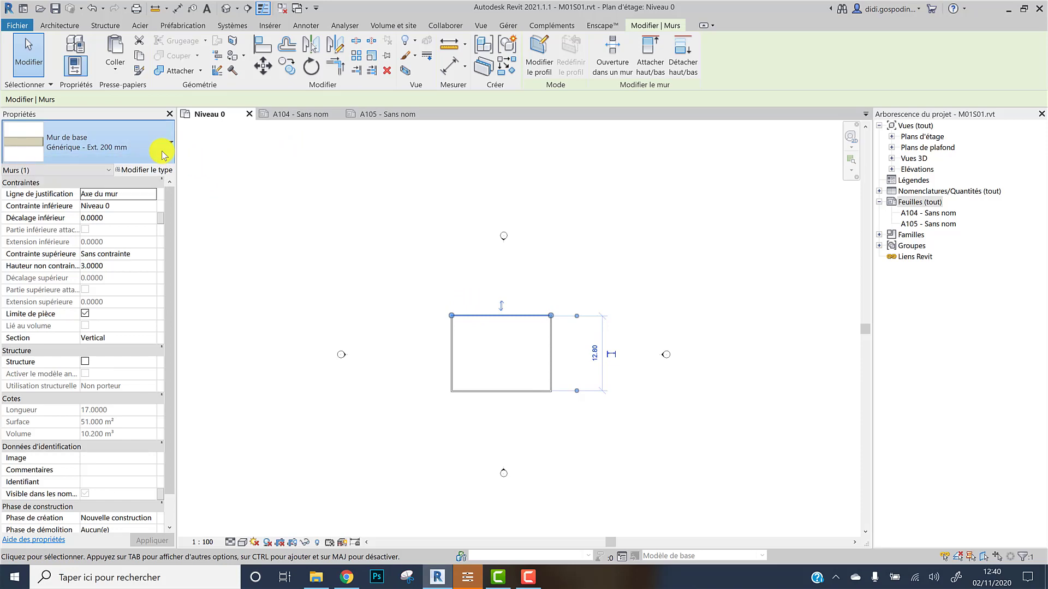
click(349, 214)
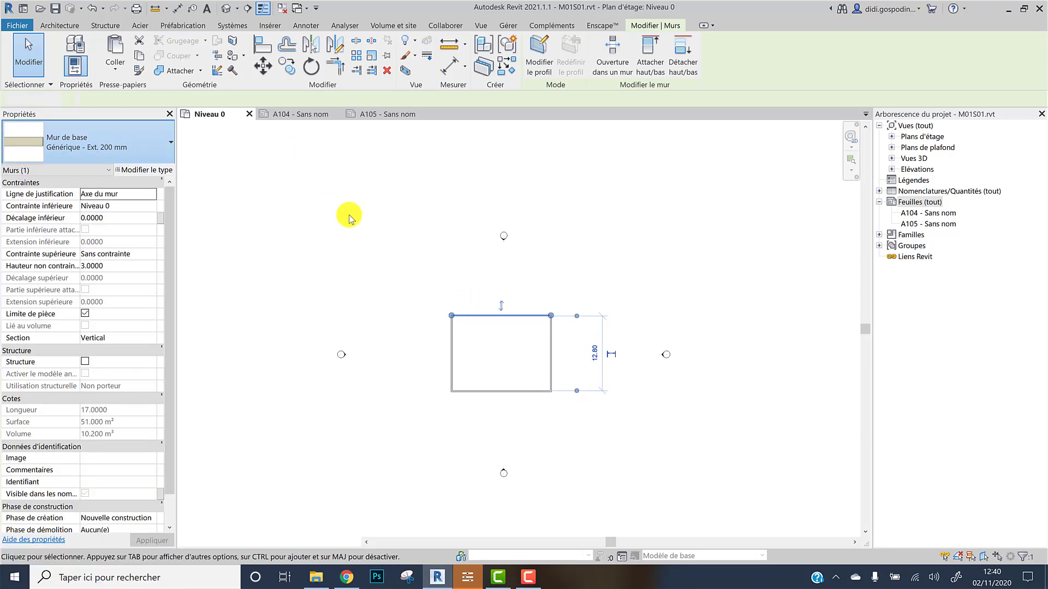
click(349, 215)
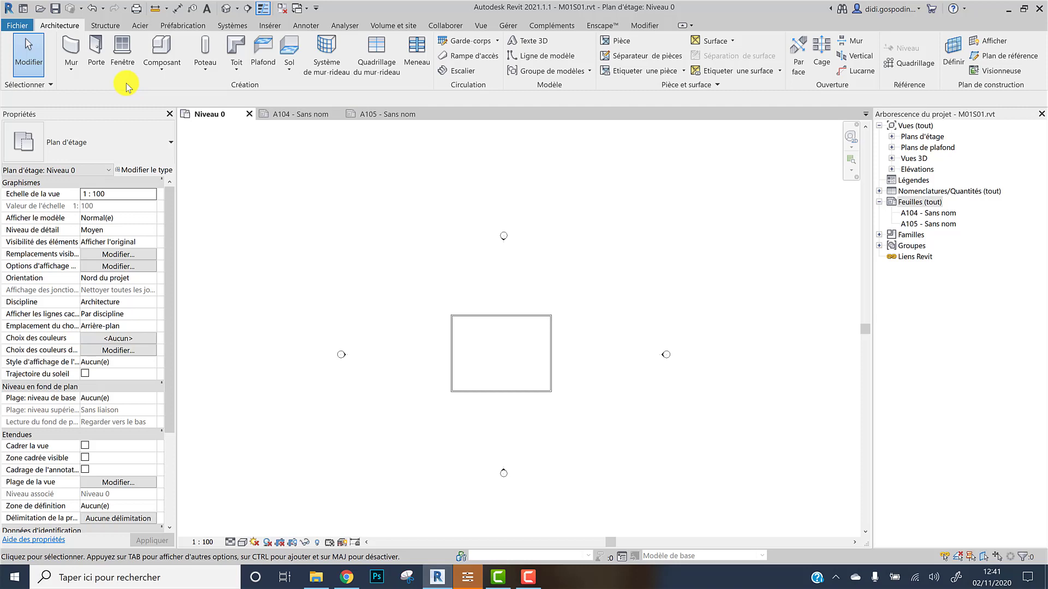
- Revisit the family diagram on sheet A105, then view the in-place component categories from Niveau 0 without creating one
click(365, 116)
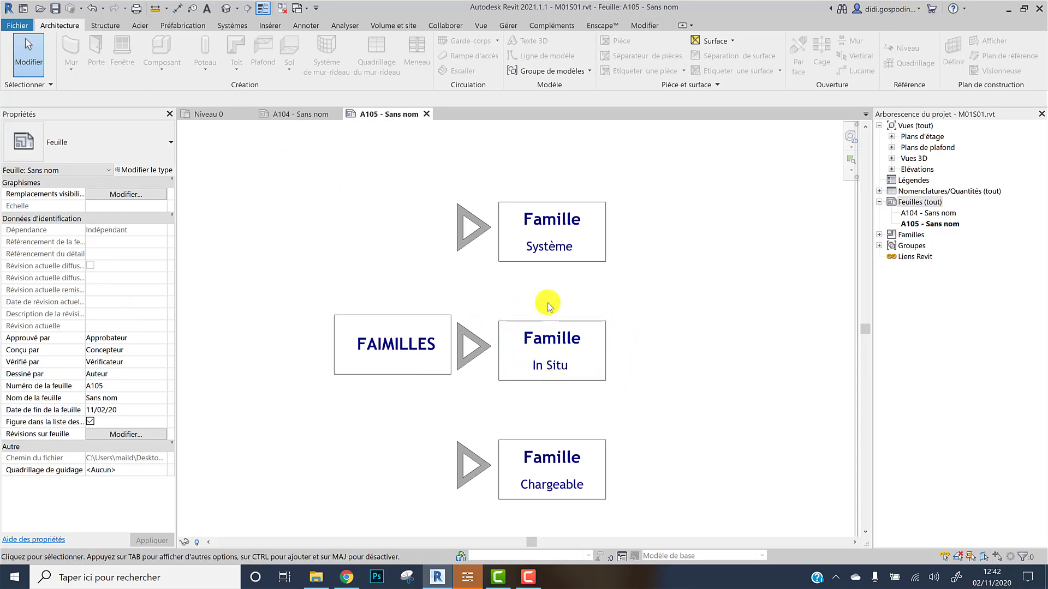
click(218, 115)
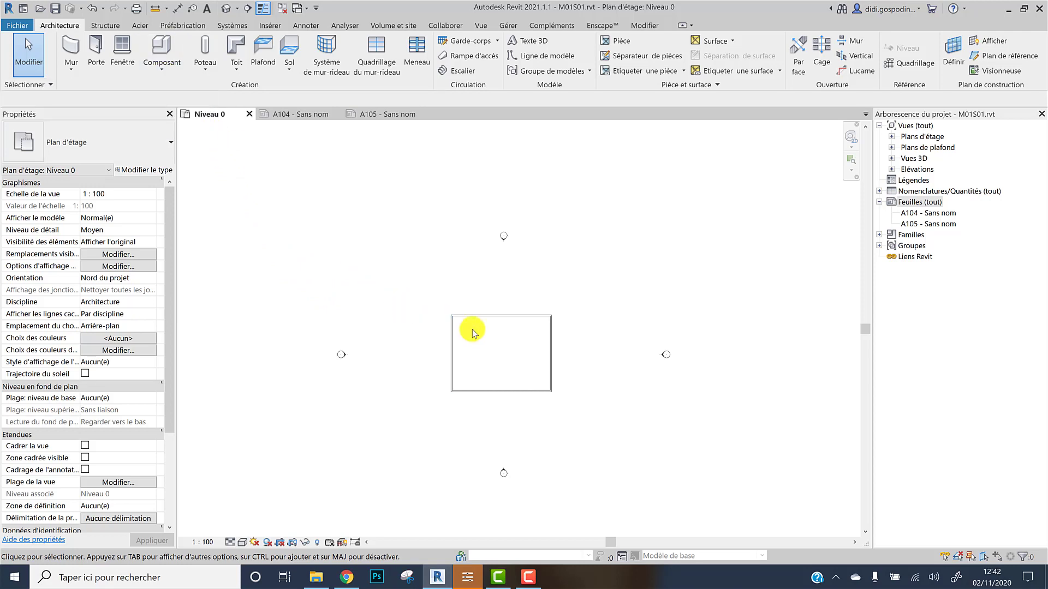
click(165, 68)
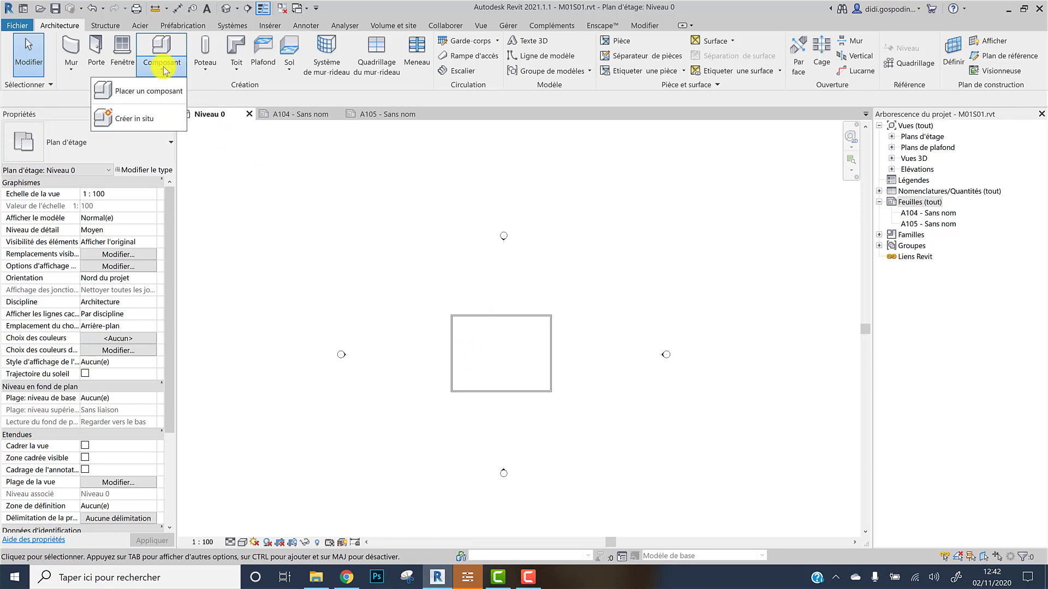
click(136, 120)
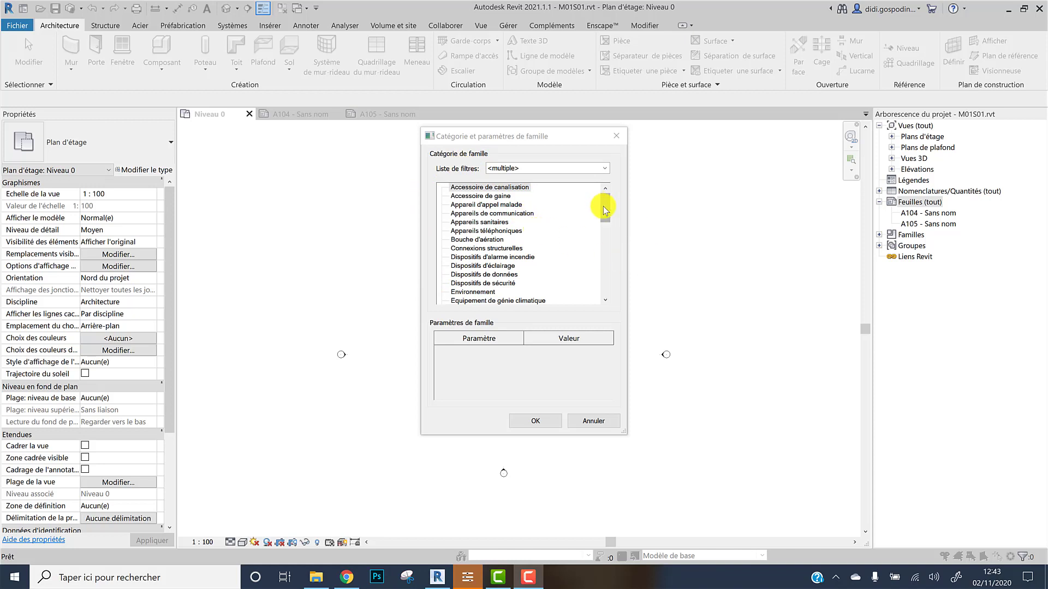
mouse_move(604, 210)
mouse_down()
mouse_move(602, 282)
mouse_move(608, 202)
mouse_up()
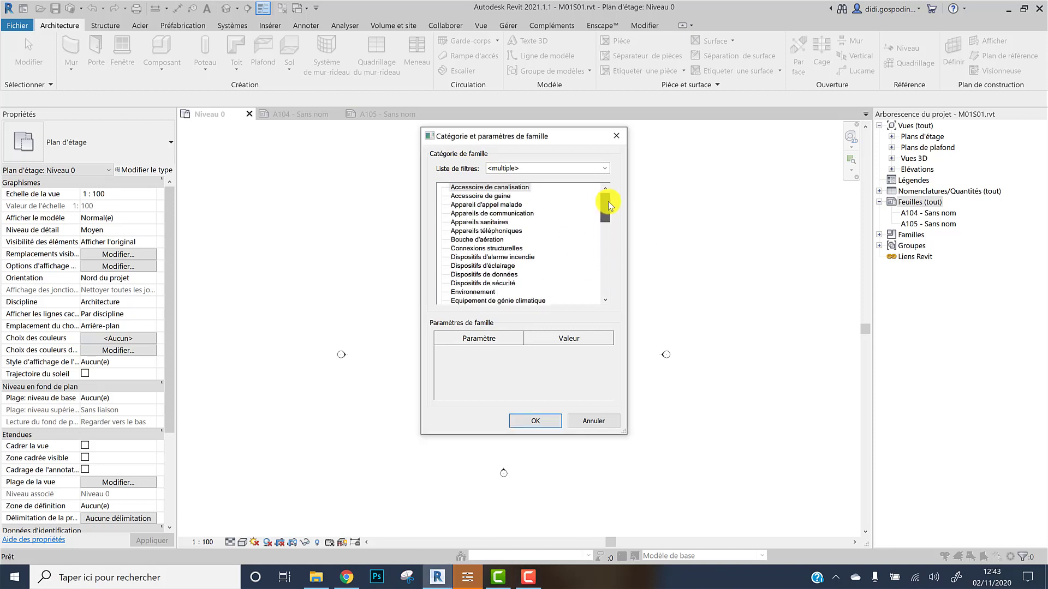
click(592, 422)
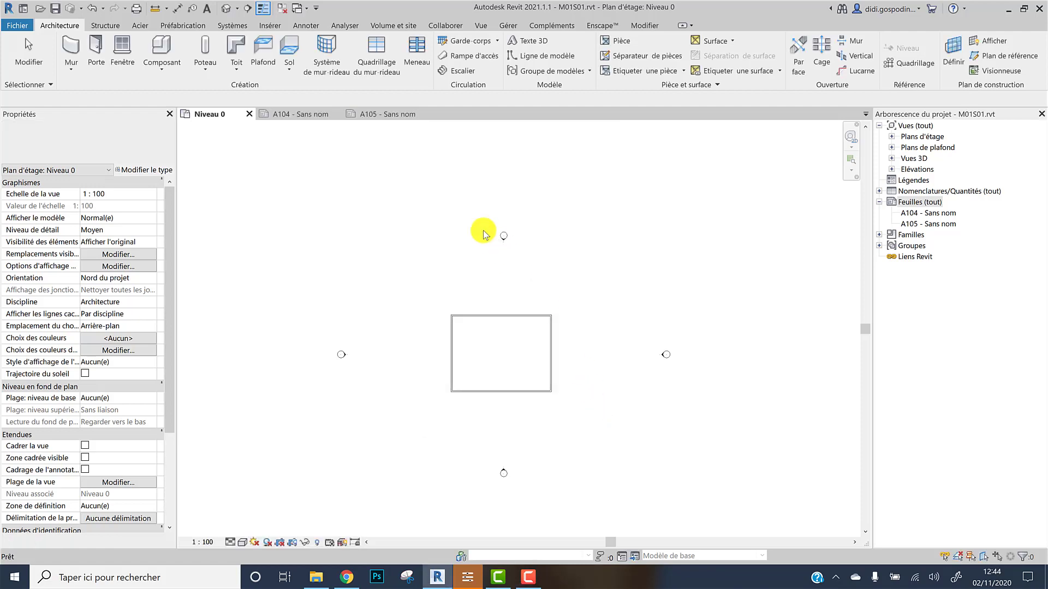
- Review the diagram of family kinds on sheet A105, then start placing a component in the Niveau 0 plan
click(390, 114)
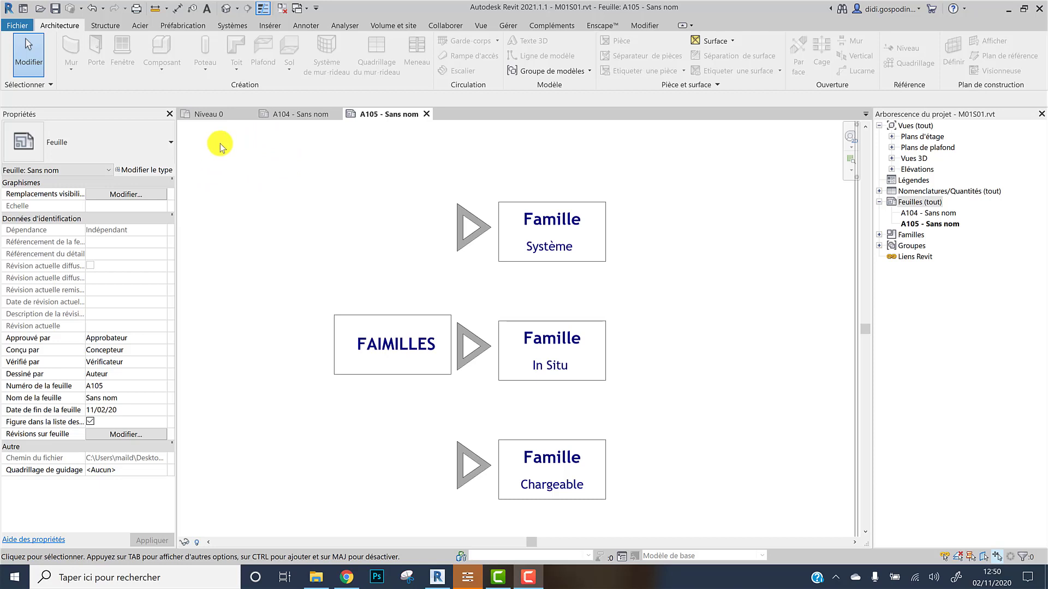
click(216, 115)
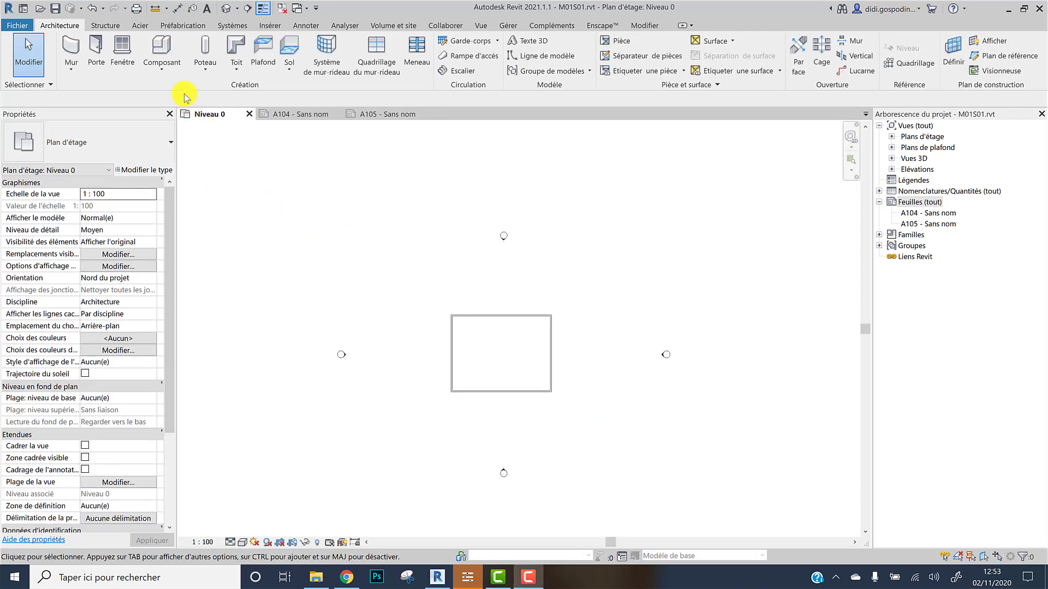
click(158, 70)
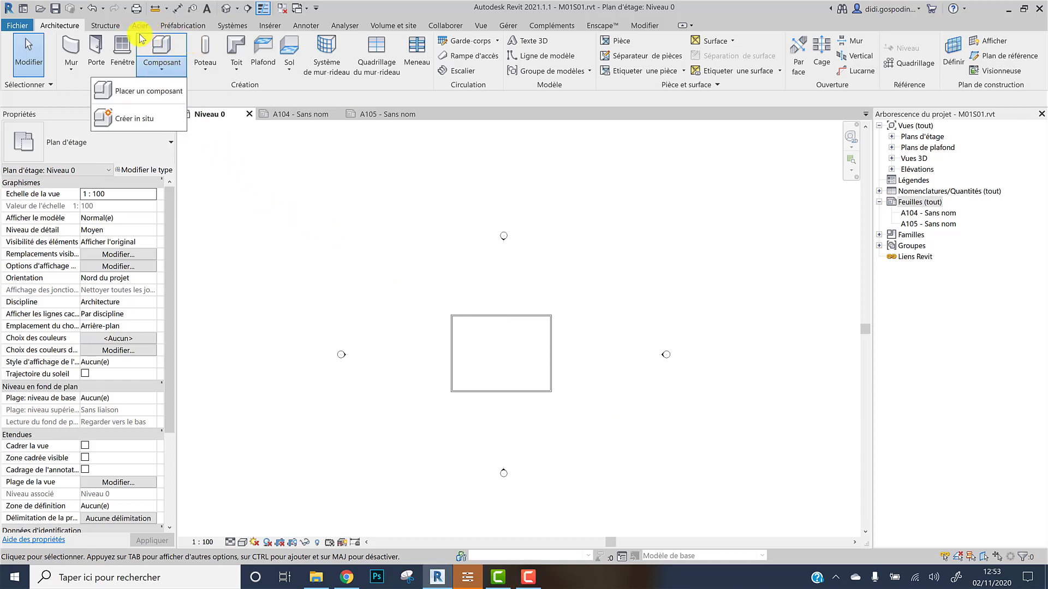
click(159, 93)
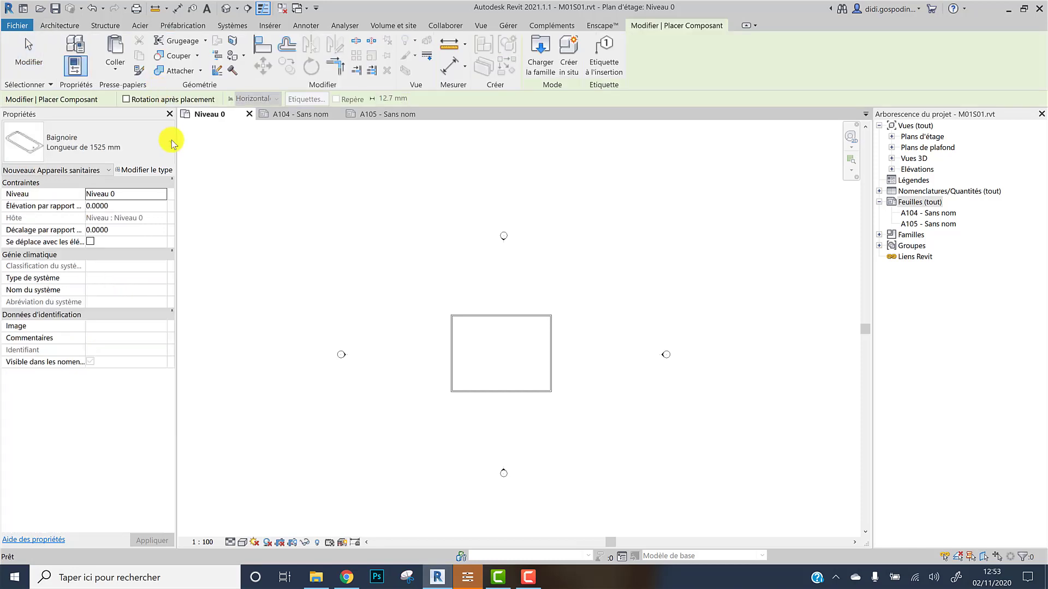
- Start loading a family and browse up to the Libraries folder, then into its French library
click(540, 61)
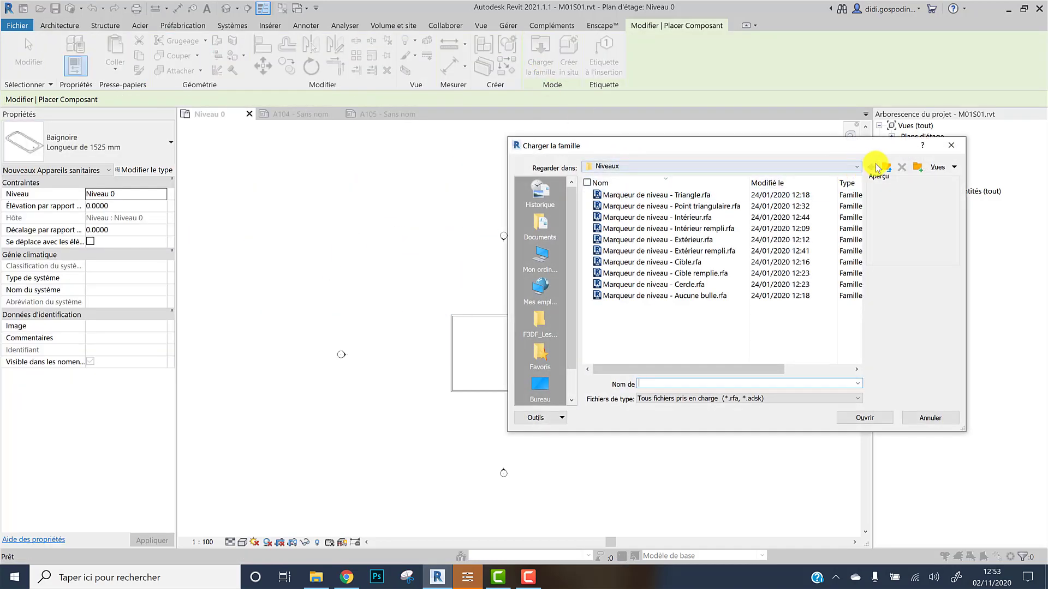
click(885, 168)
click(885, 168)
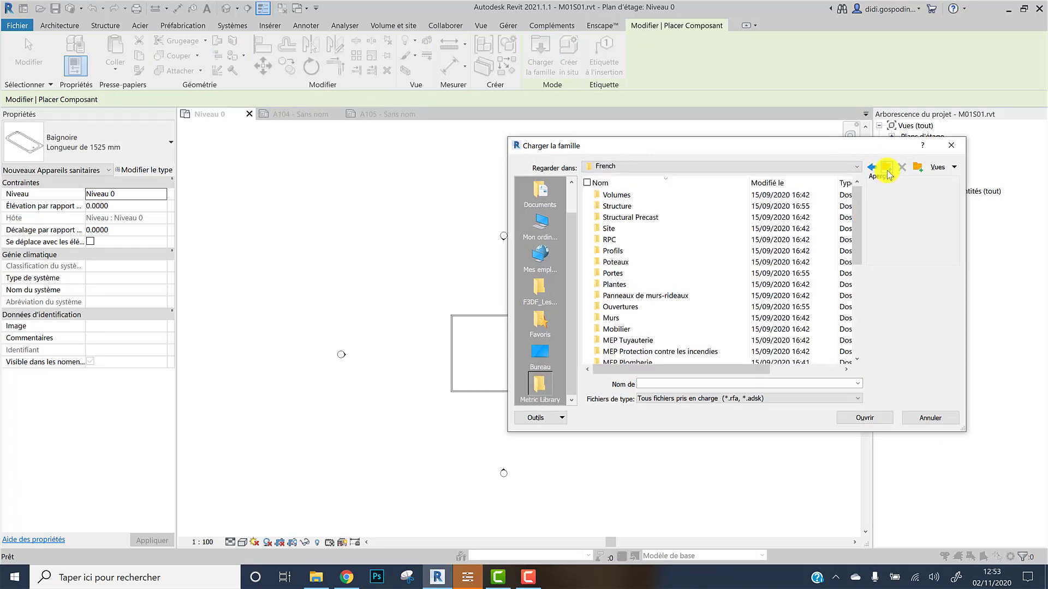
click(886, 169)
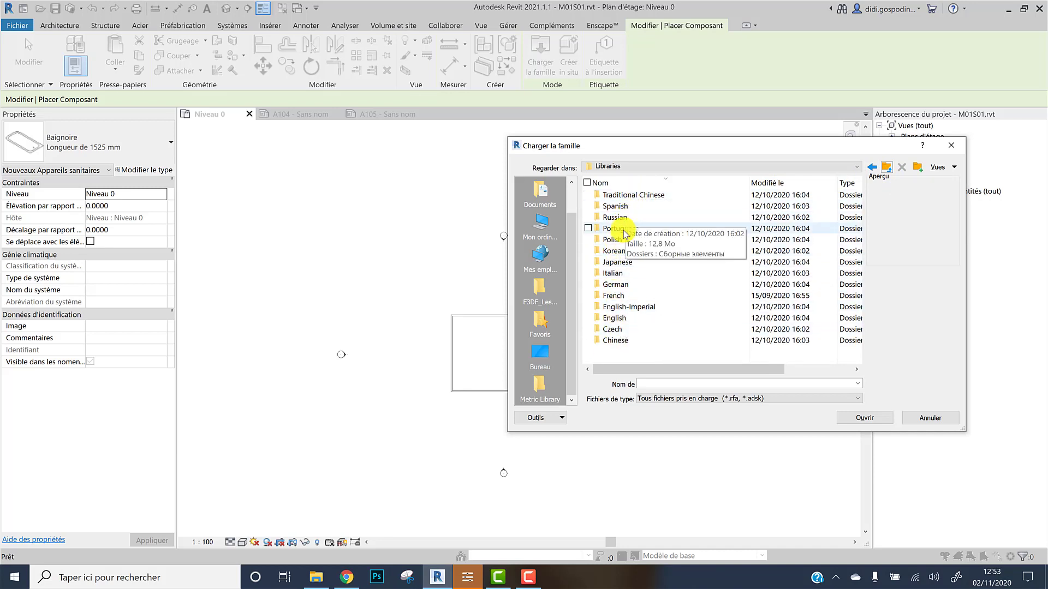
double_click(614, 295)
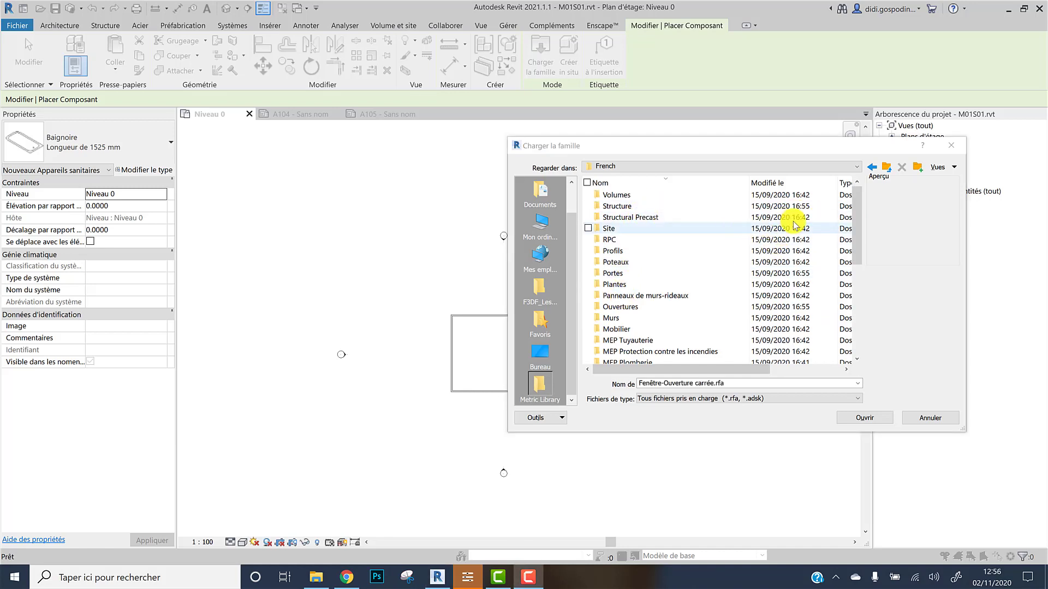
- Look through the French library's category folders down to Annotations, then leave without loading a family
click(857, 200)
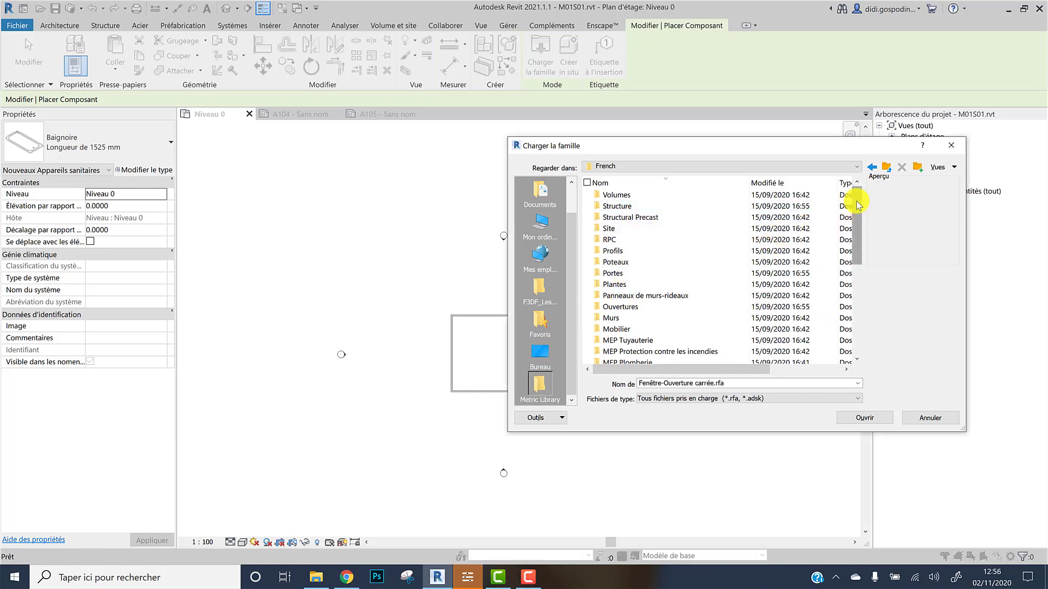
drag(856, 201, 848, 308)
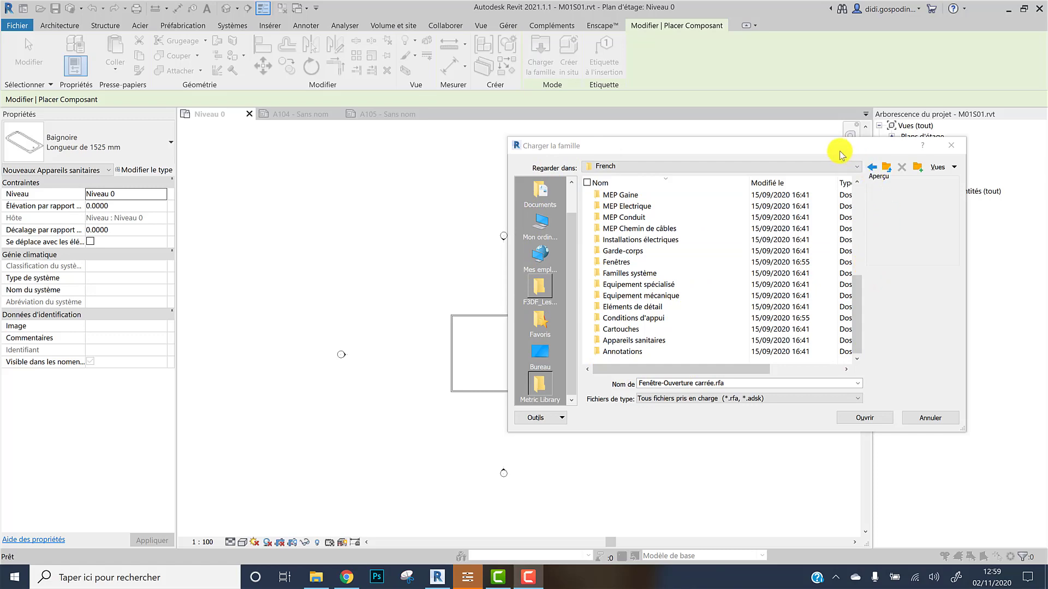
drag(840, 154, 617, 153)
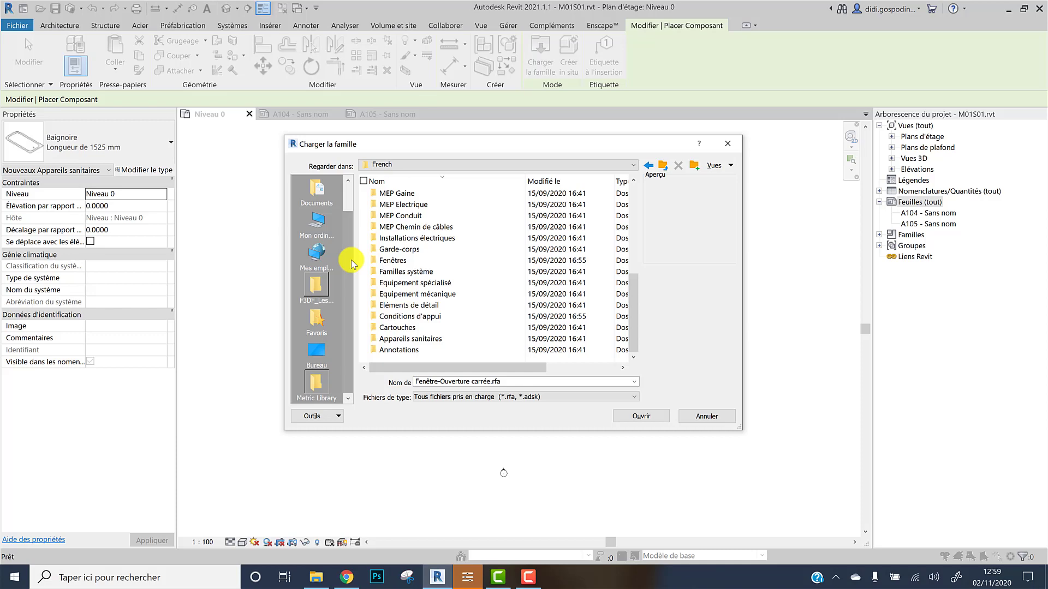
click(727, 144)
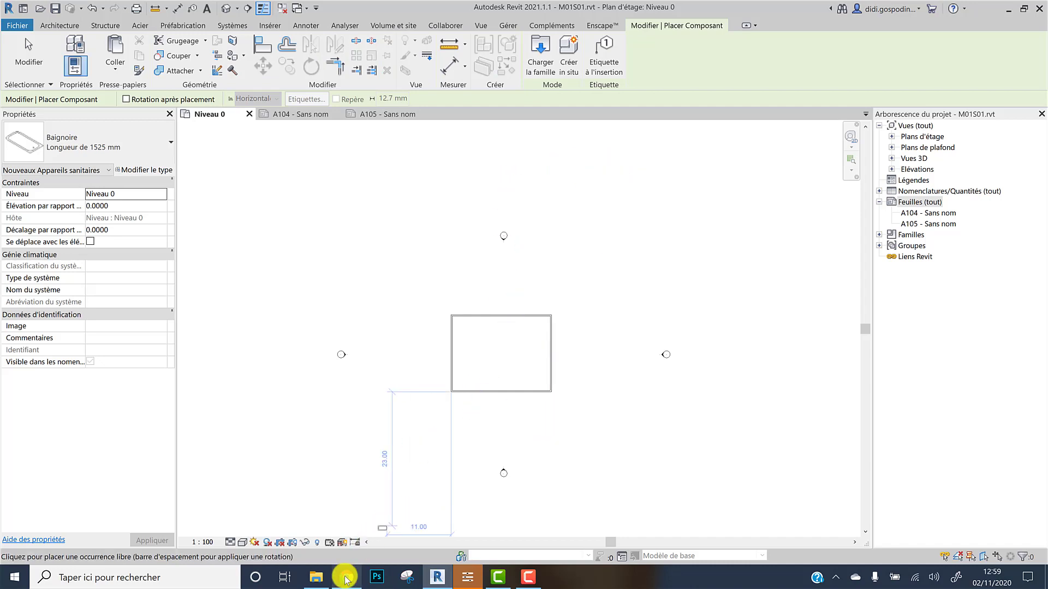
- Switch to Chrome to view the BIMobject product catalogue as a source of downloadable families, then return to Revit
mouse_move(344, 577)
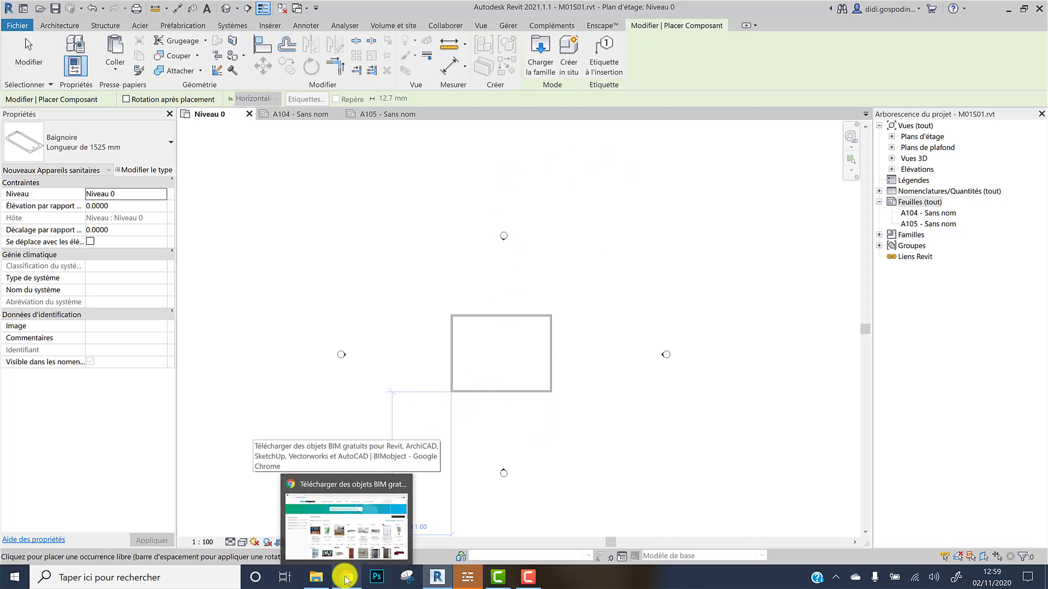
click(344, 578)
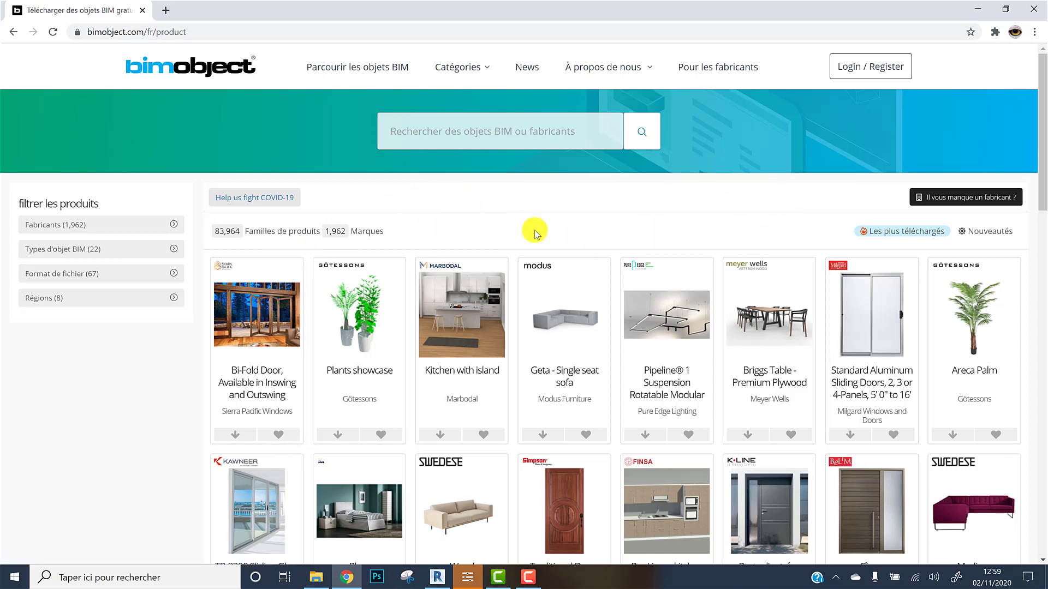
click(437, 577)
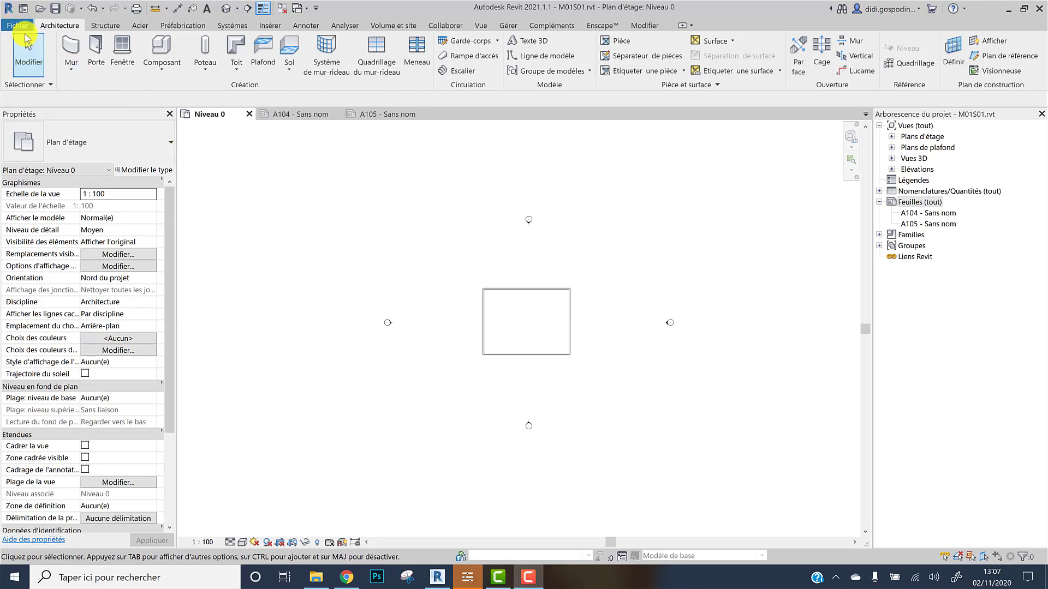
- View the template files offered for a new project, then cancel without creating one
click(20, 26)
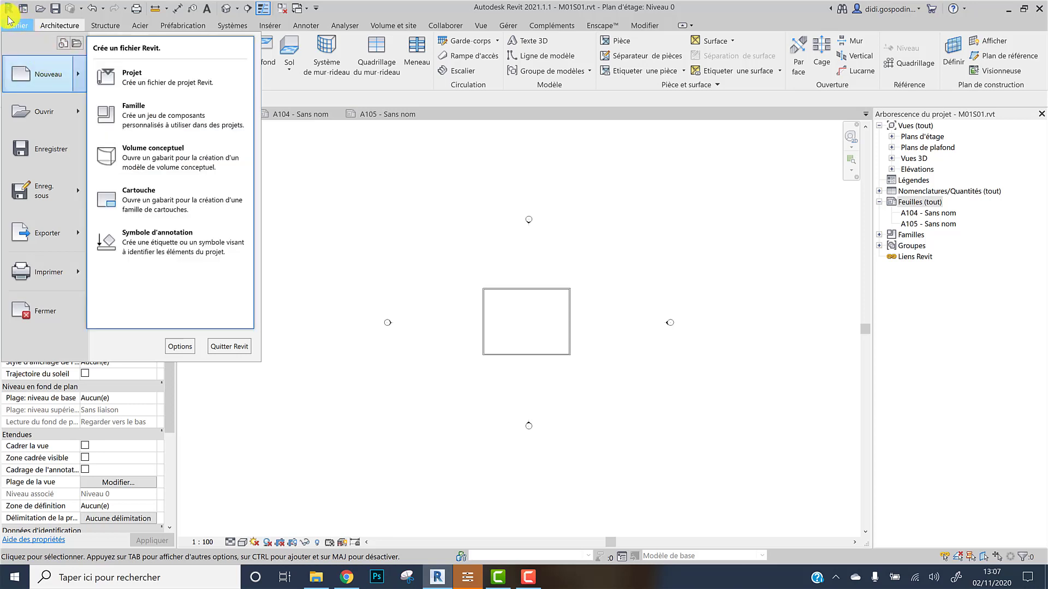
mouse_move(82, 81)
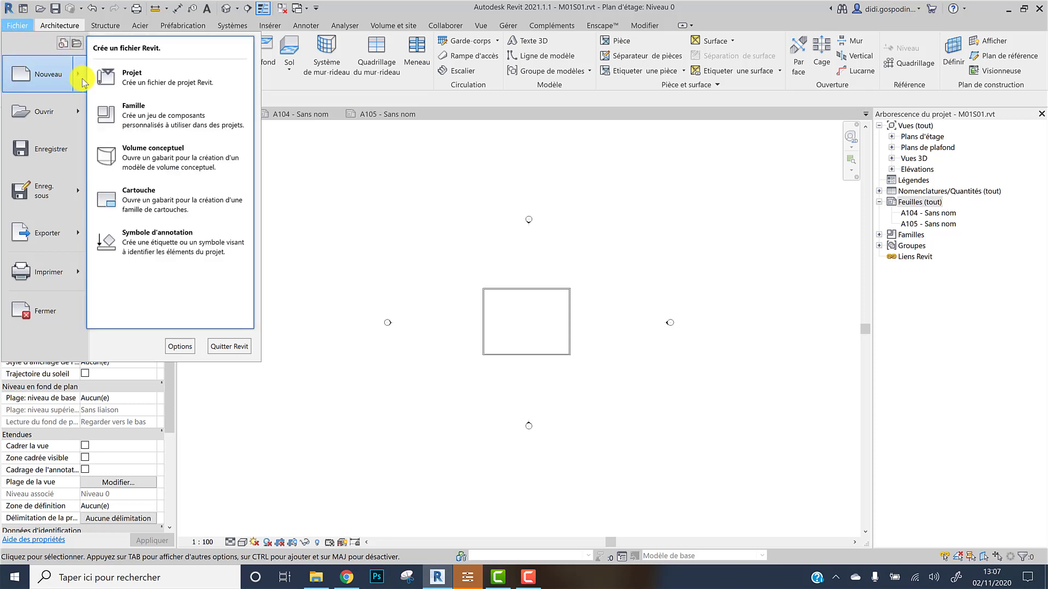
click(131, 76)
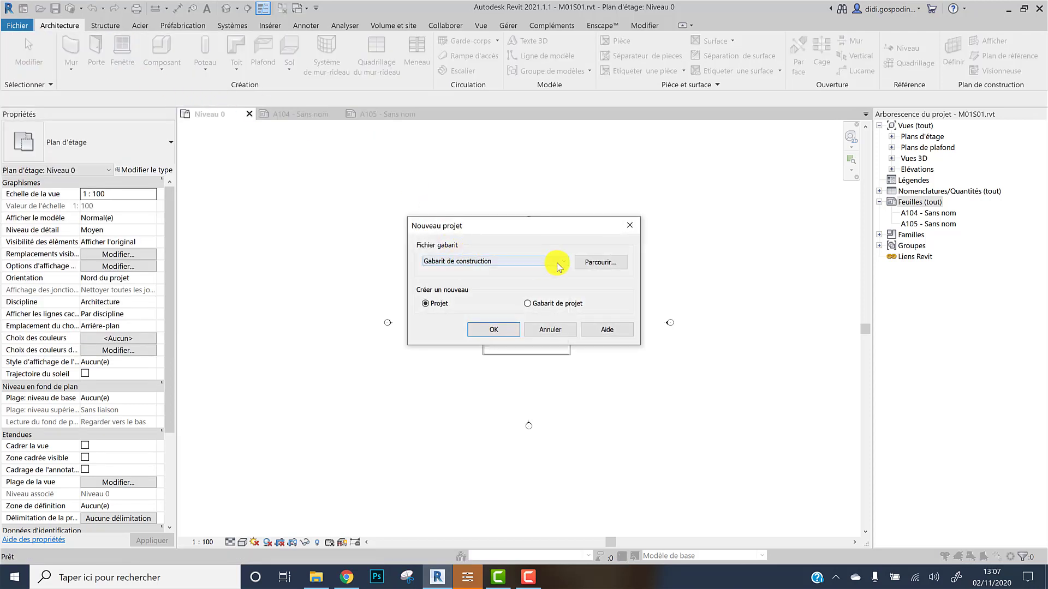
click(560, 262)
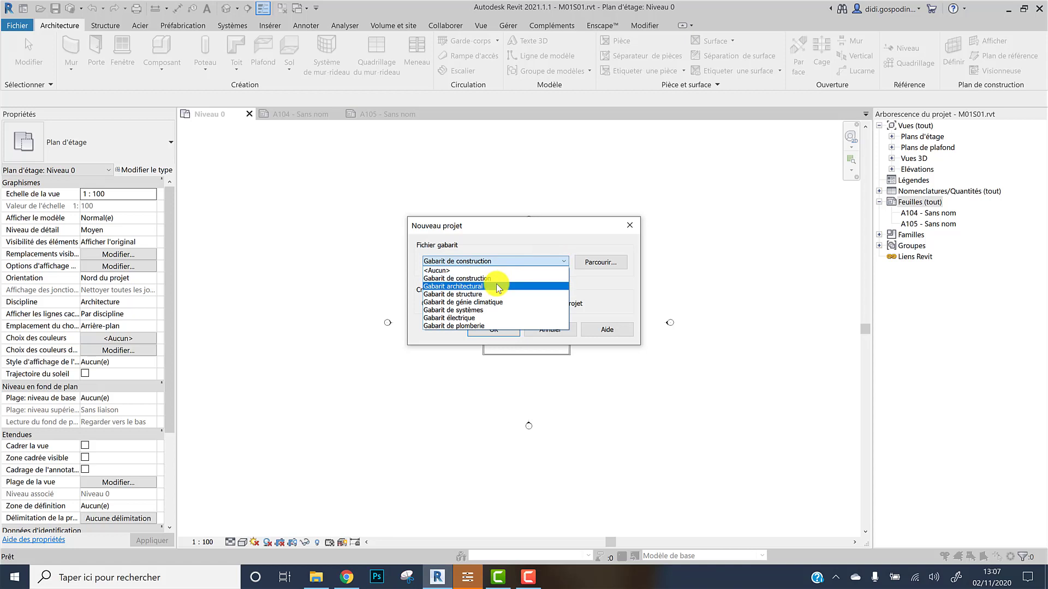
click(631, 229)
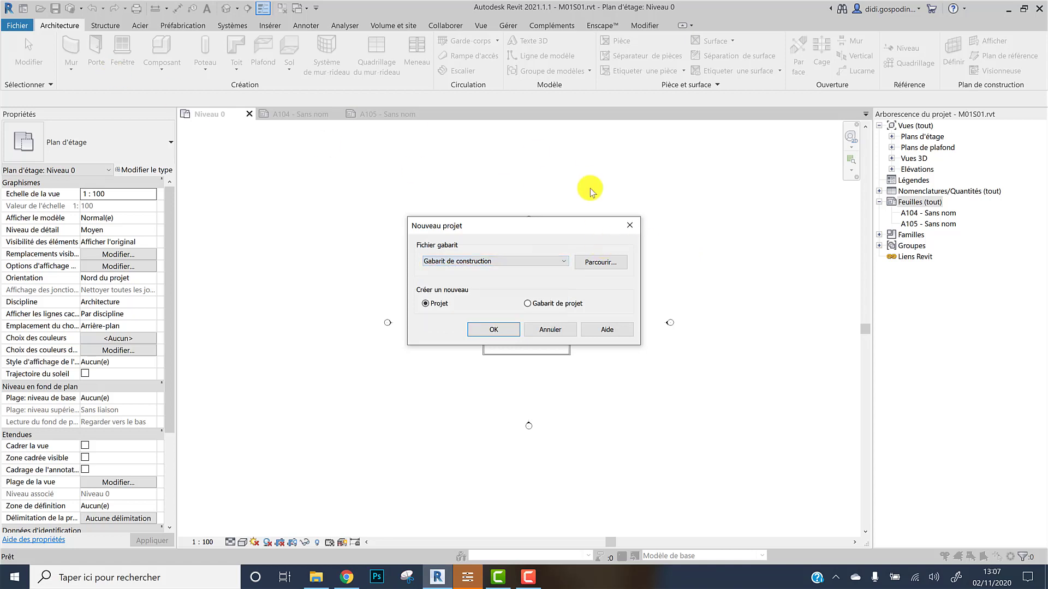
click(629, 225)
- Create a new family from the Modèle générique métrique.rft template
click(18, 25)
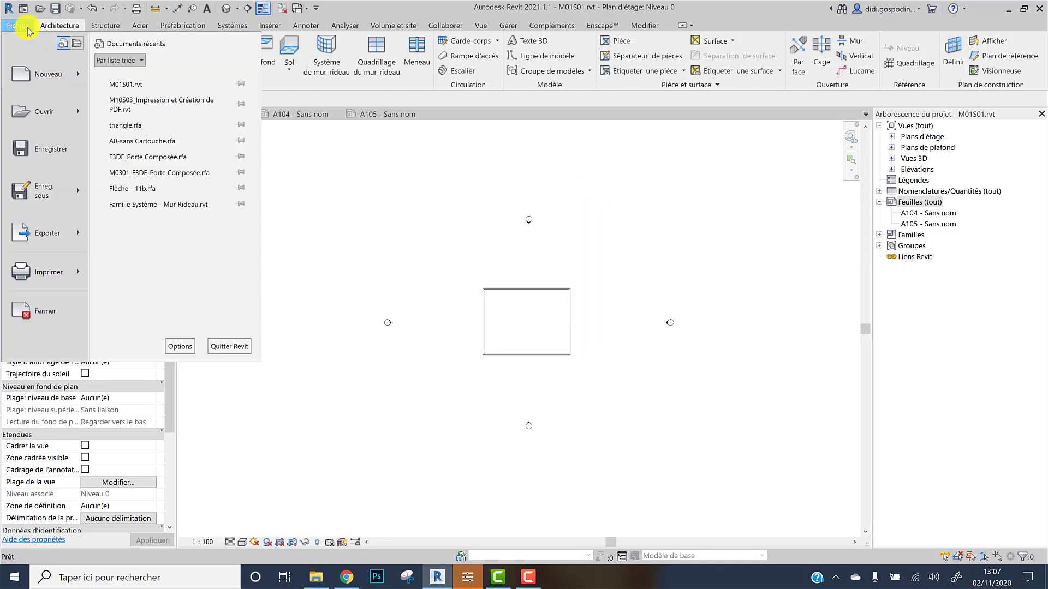
mouse_move(75, 79)
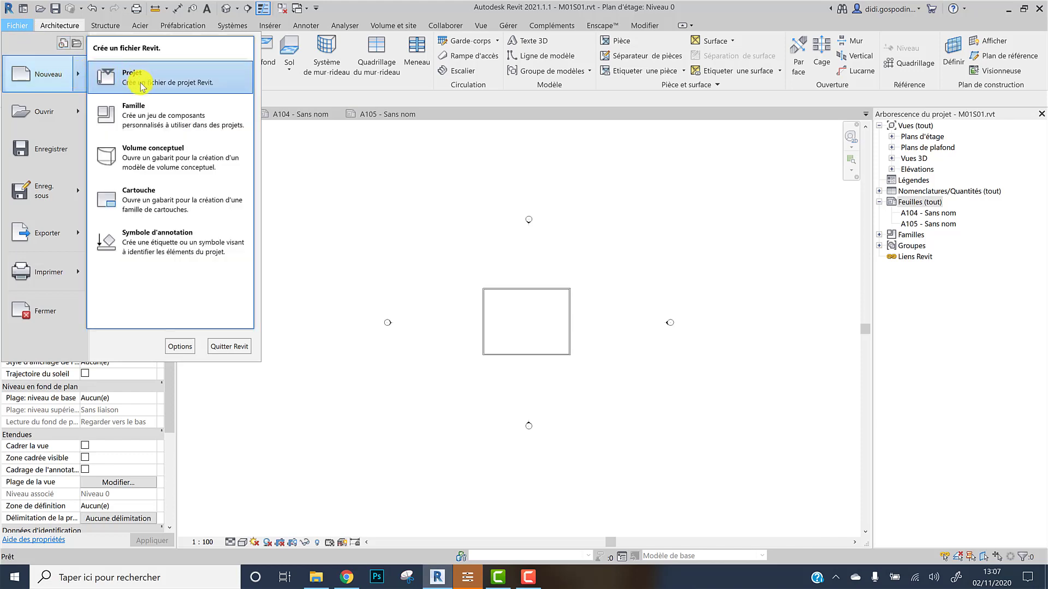
click(147, 112)
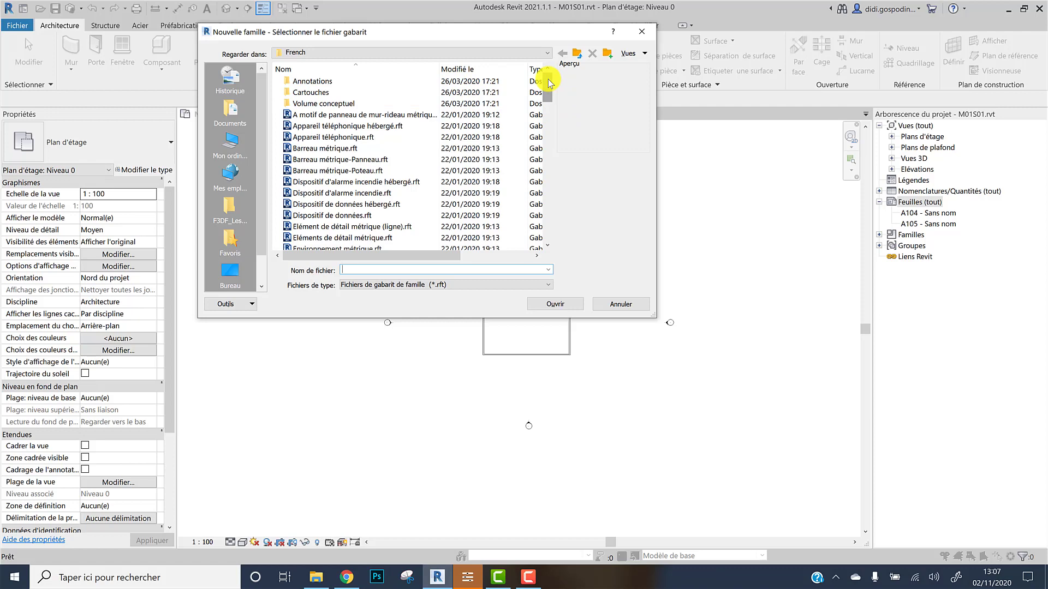
drag(549, 83, 549, 120)
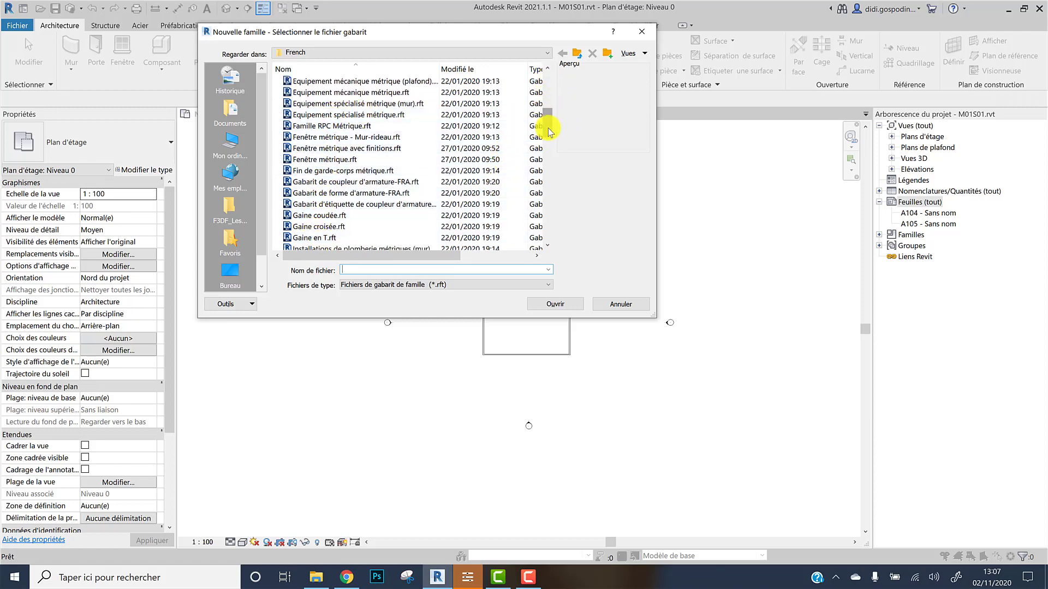
drag(549, 129, 549, 186)
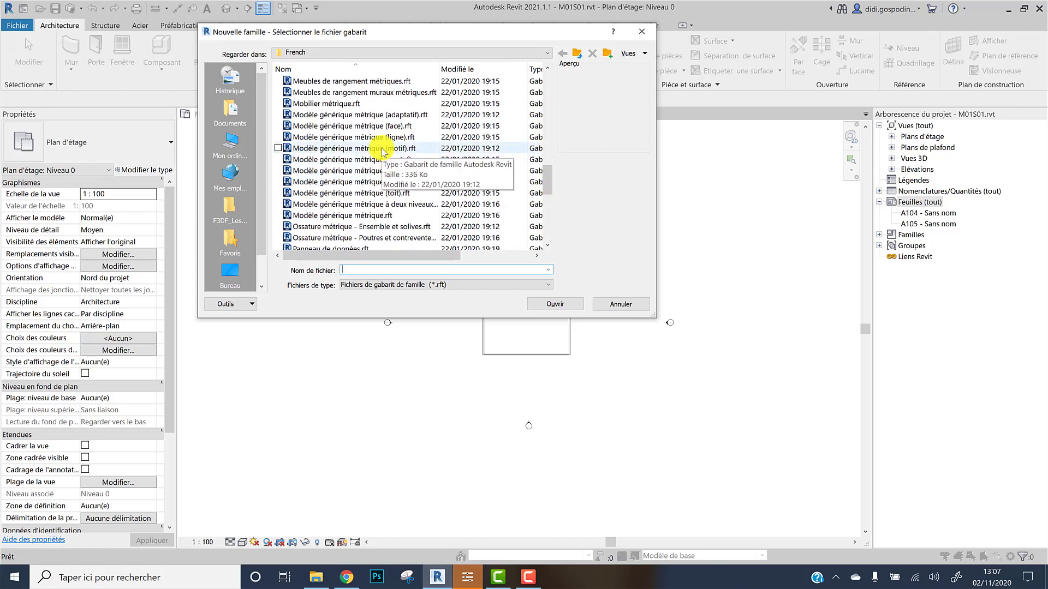
click(365, 216)
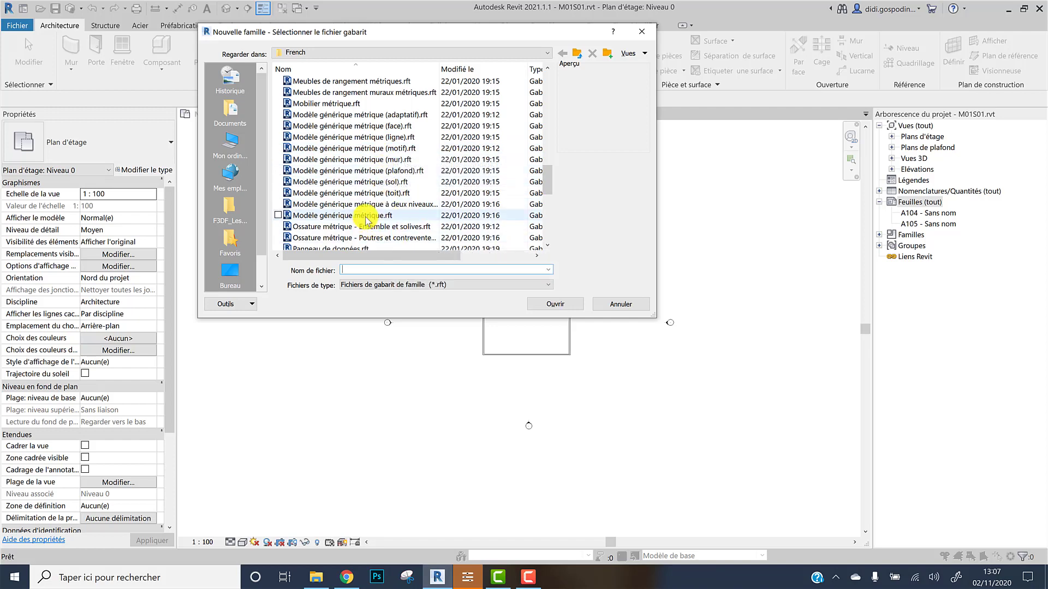
click(552, 305)
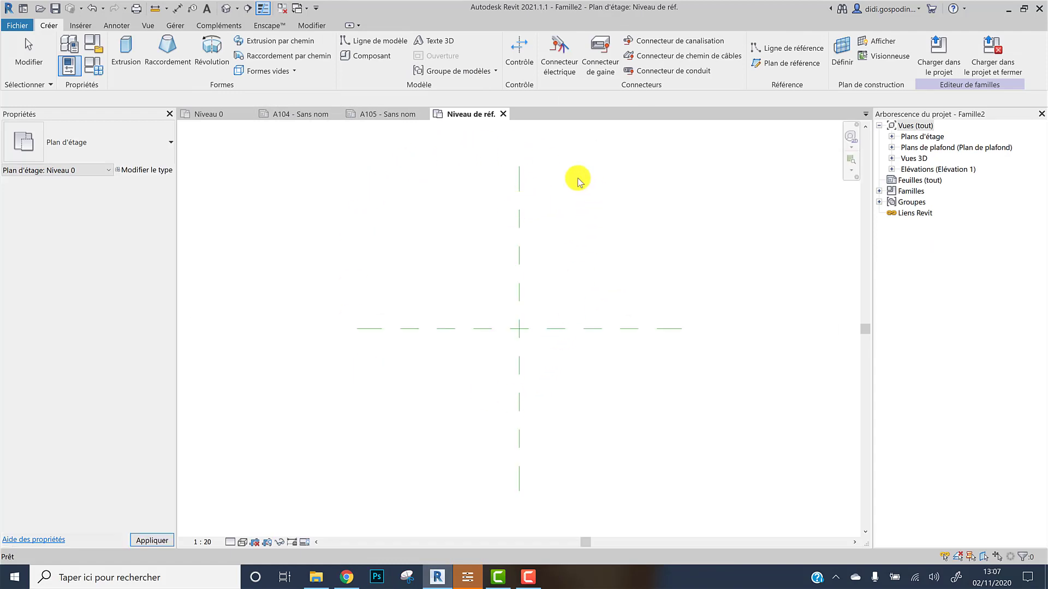
- Inspect the Centre (gauche/droite) and Centre (avant/arrière) reference planes in the new family, then deselect them
click(580, 271)
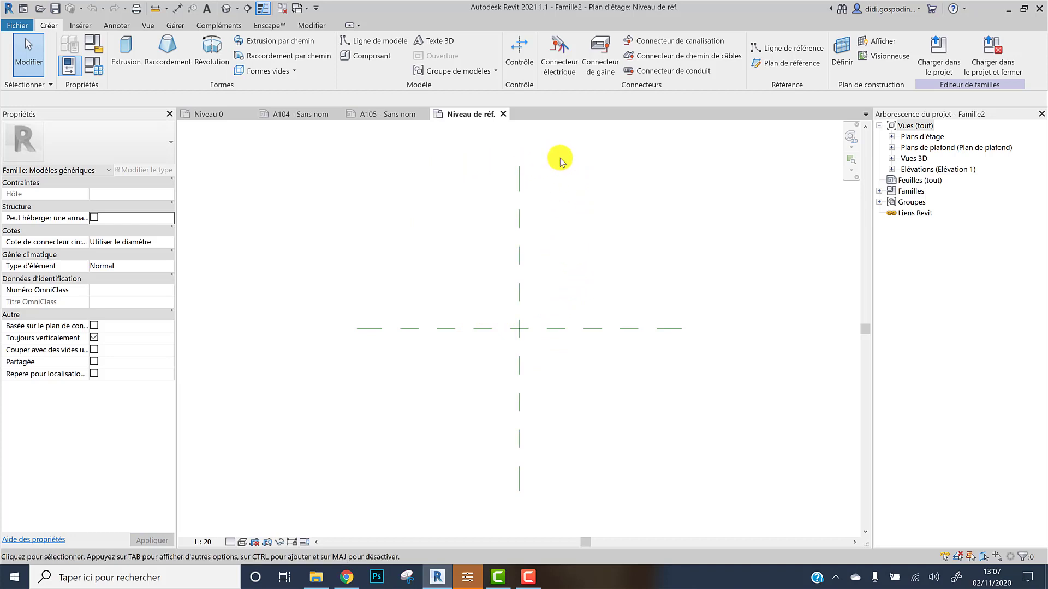
middle_drag(570, 199, 557, 213)
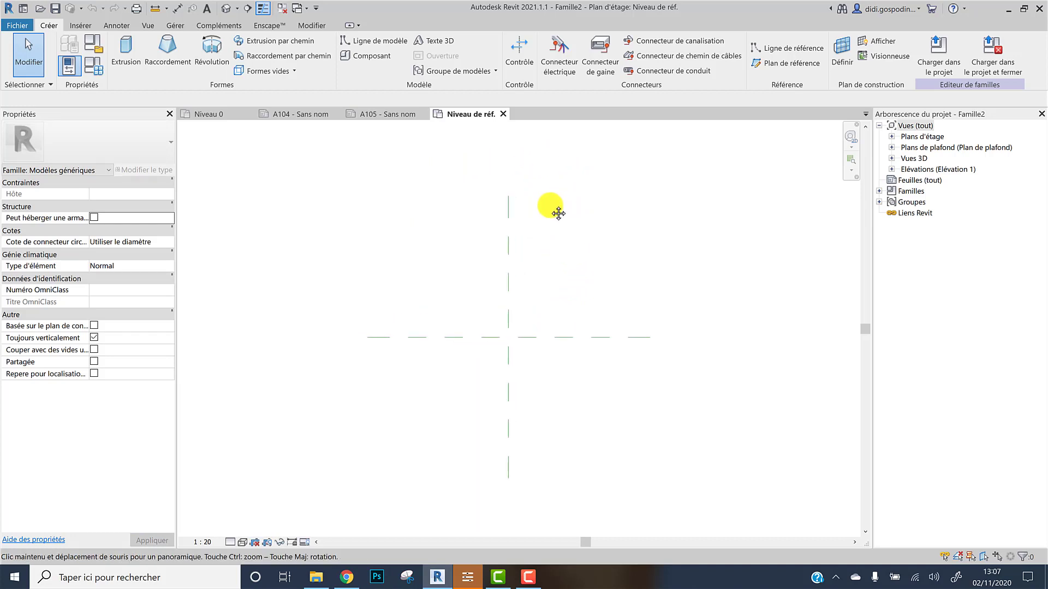
click(508, 216)
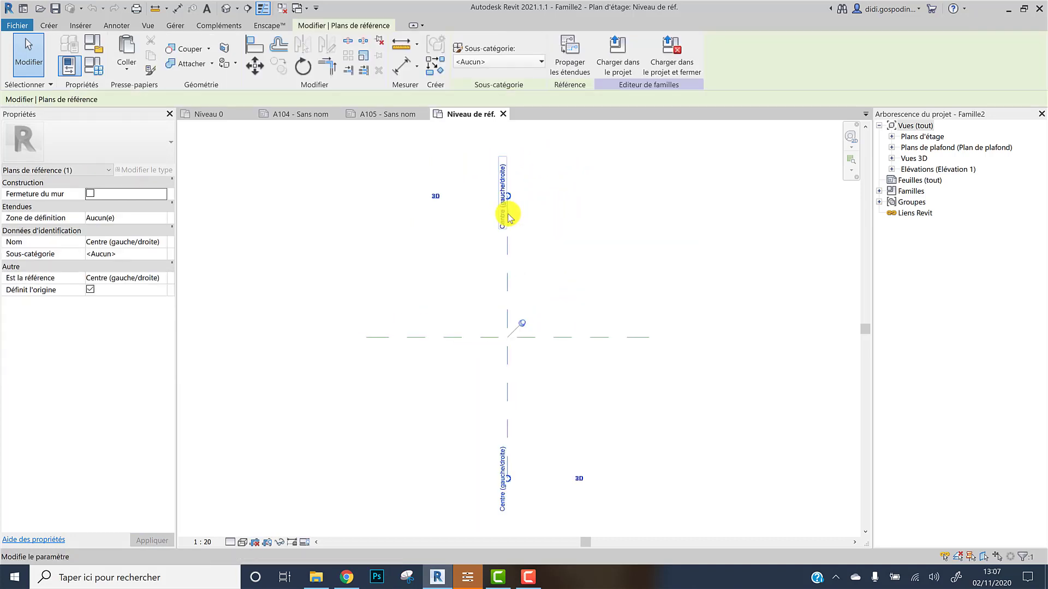
click(578, 324)
click(588, 338)
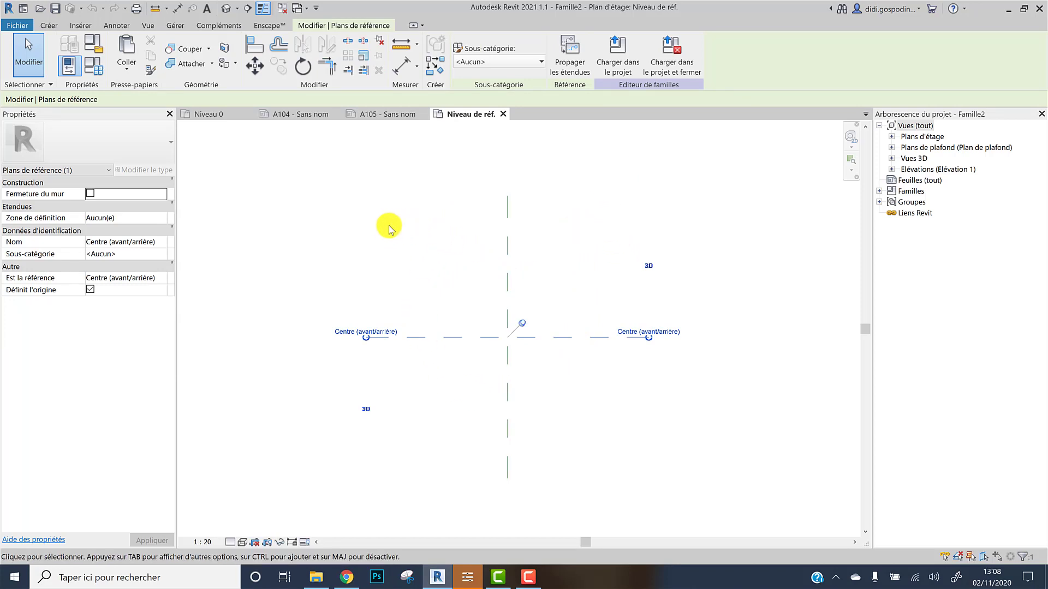
click(576, 173)
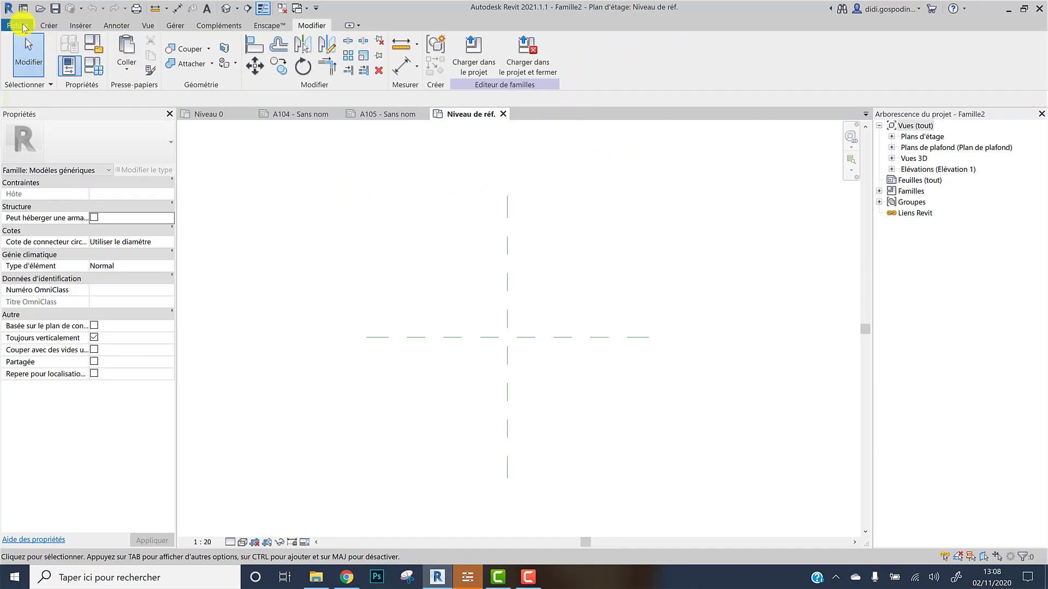
- Create a new door family from the Porte métrique.rft template
click(18, 25)
mouse_move(80, 78)
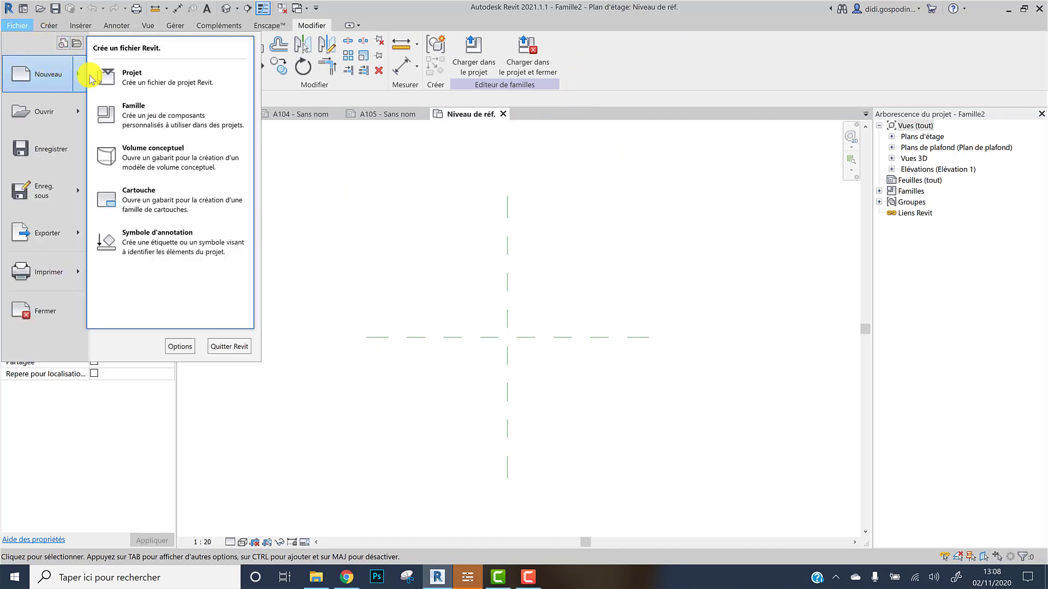
click(140, 113)
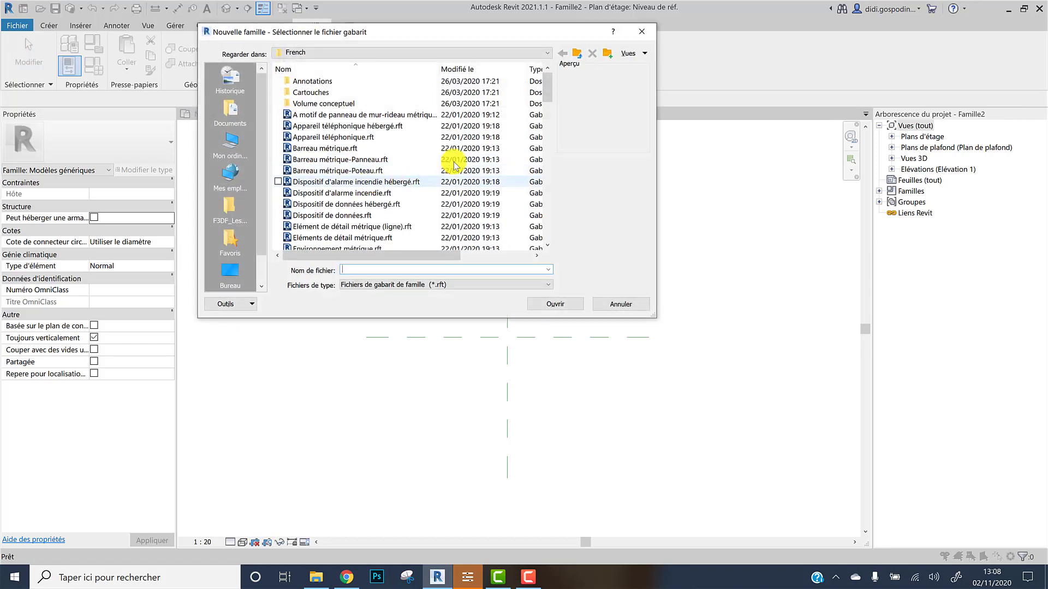
drag(551, 88, 546, 189)
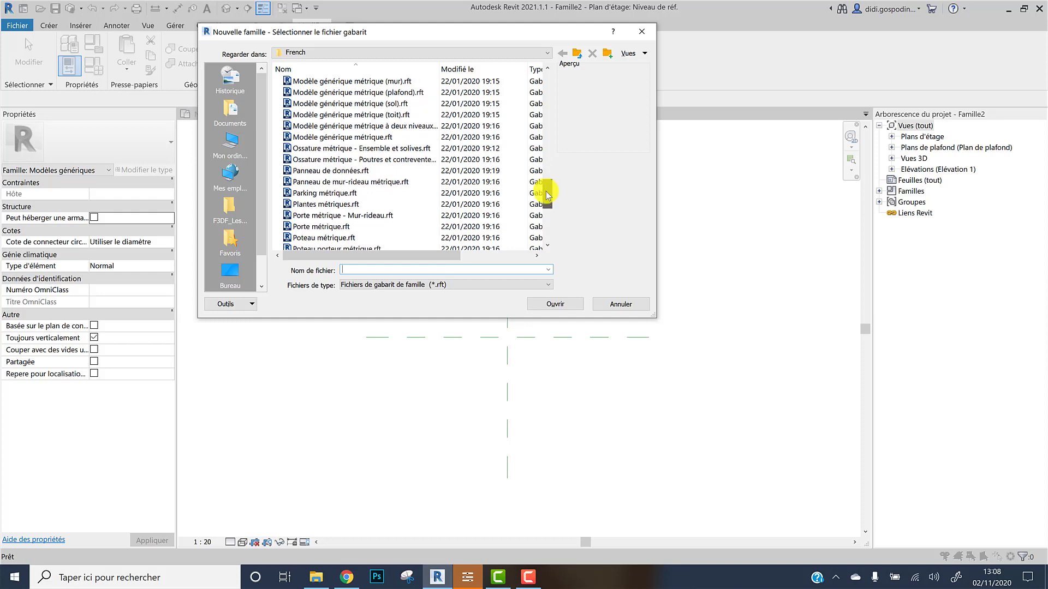
click(338, 227)
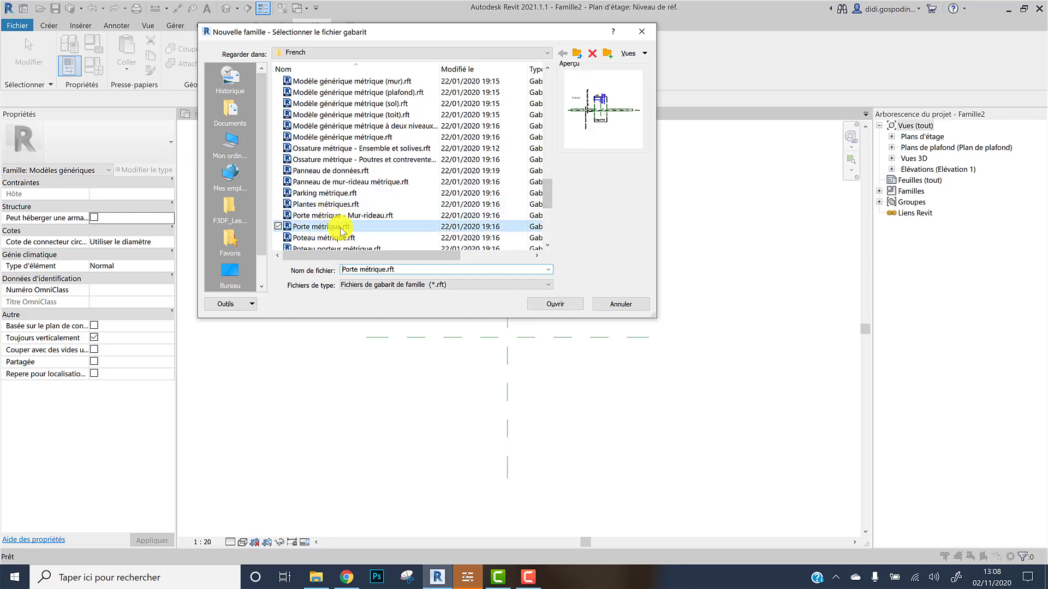
click(552, 306)
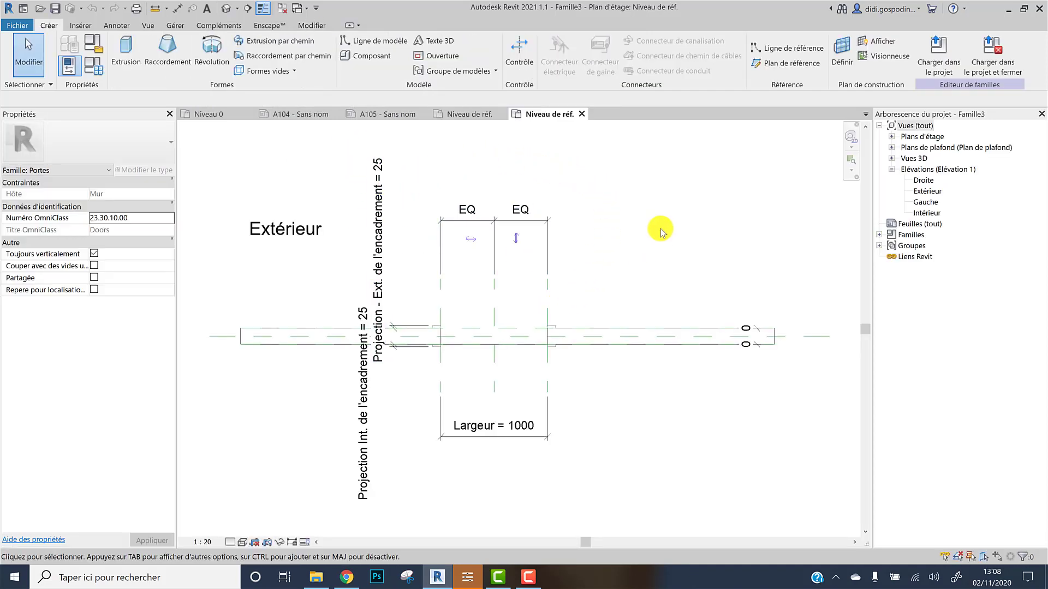
- Inspect the host wall in the door family's plan, then open the Intérieur elevation and view the available form creation tools
click(624, 331)
click(626, 263)
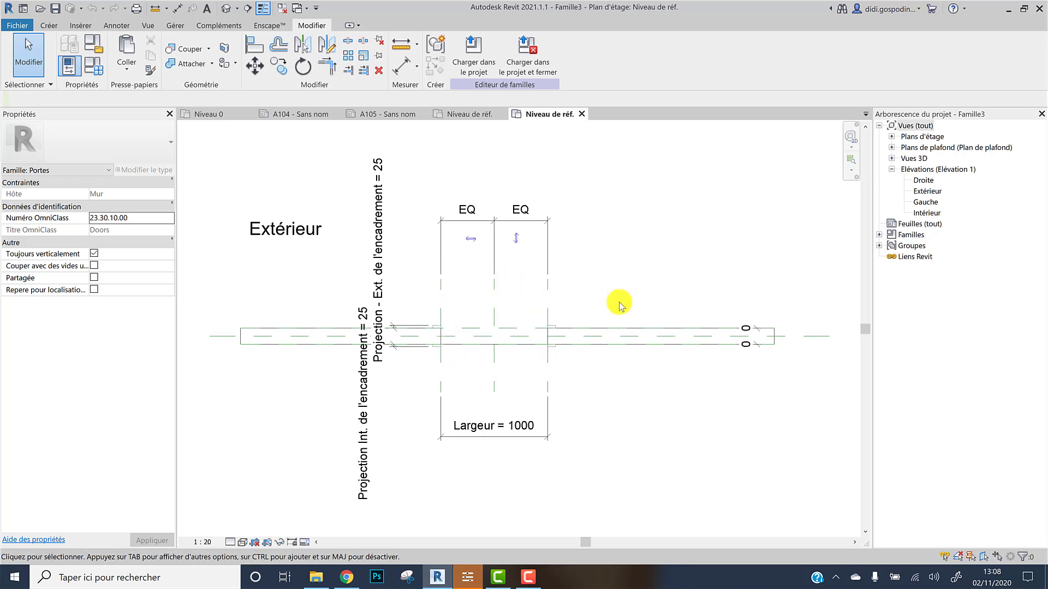
double_click(926, 213)
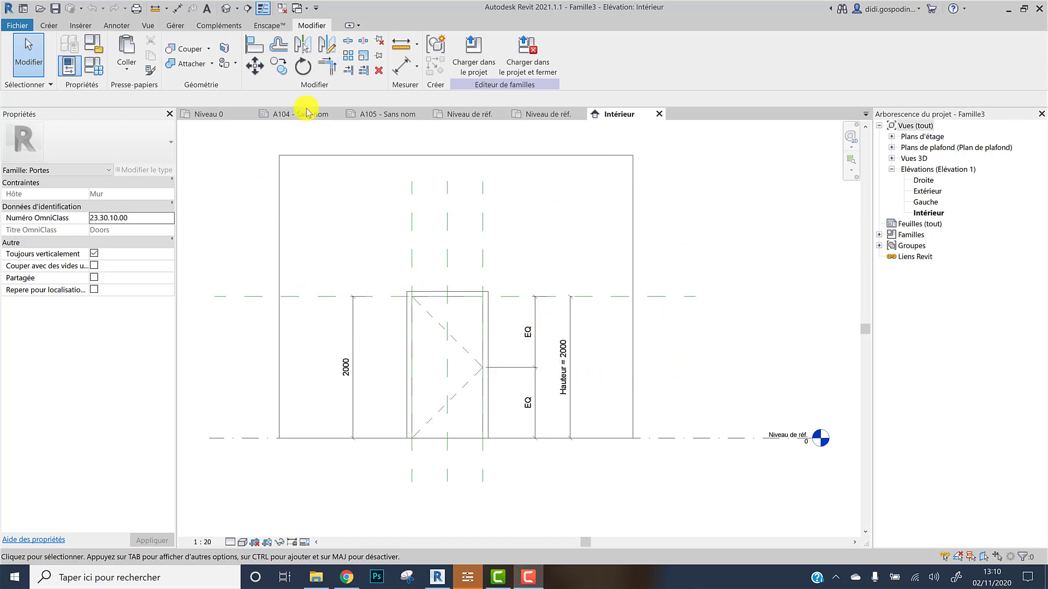
click(48, 26)
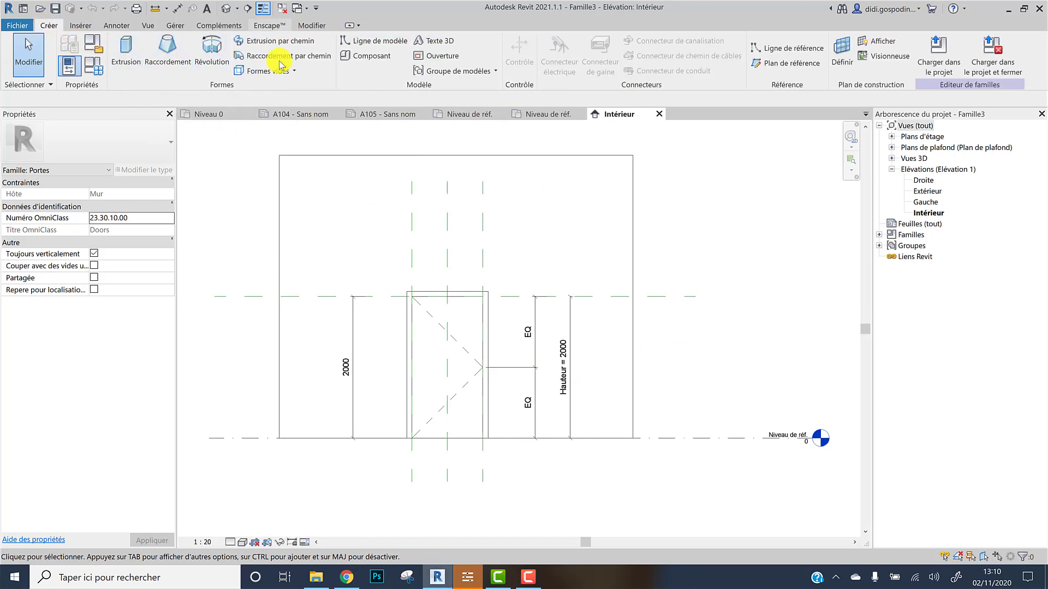
middle_drag(287, 145, 299, 155)
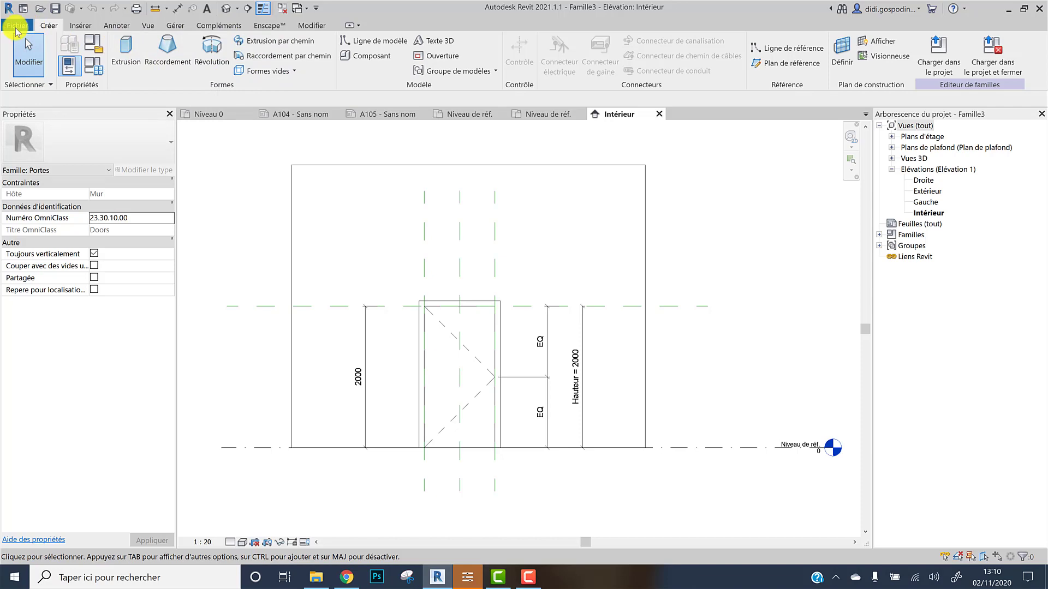
- Create a new family from the Annotation générique métrique.rft template in the Annotations folder, then return to the door family's Niveau de réf. plan
click(16, 28)
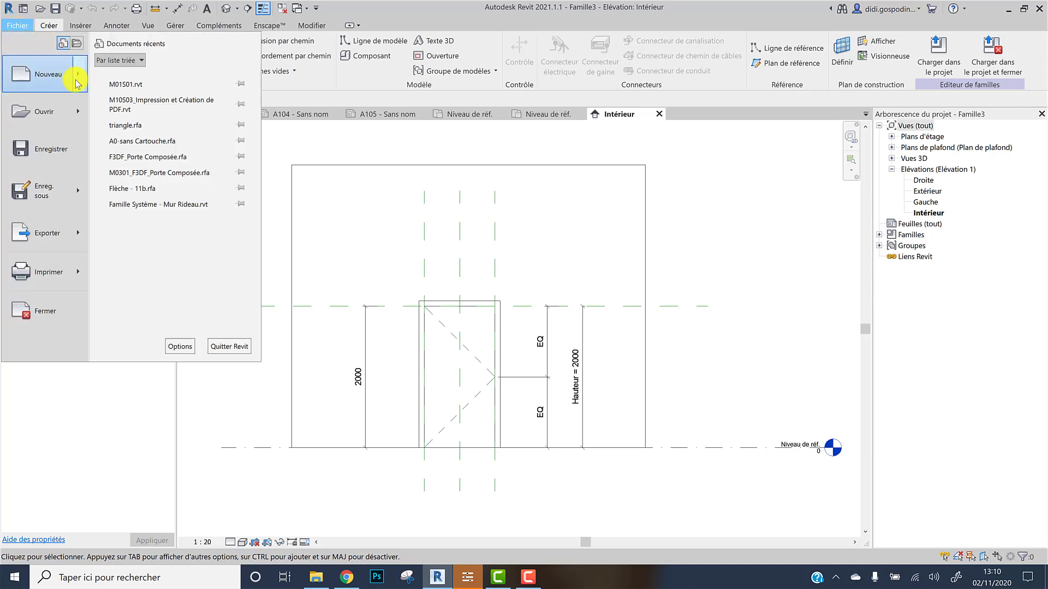
mouse_move(77, 82)
click(143, 110)
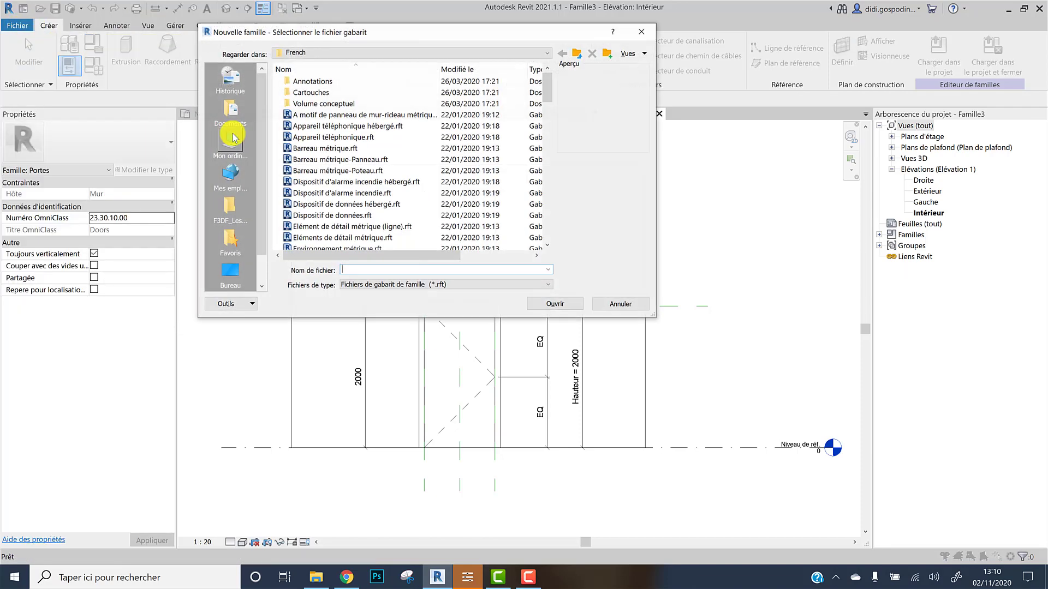
double_click(305, 81)
click(327, 81)
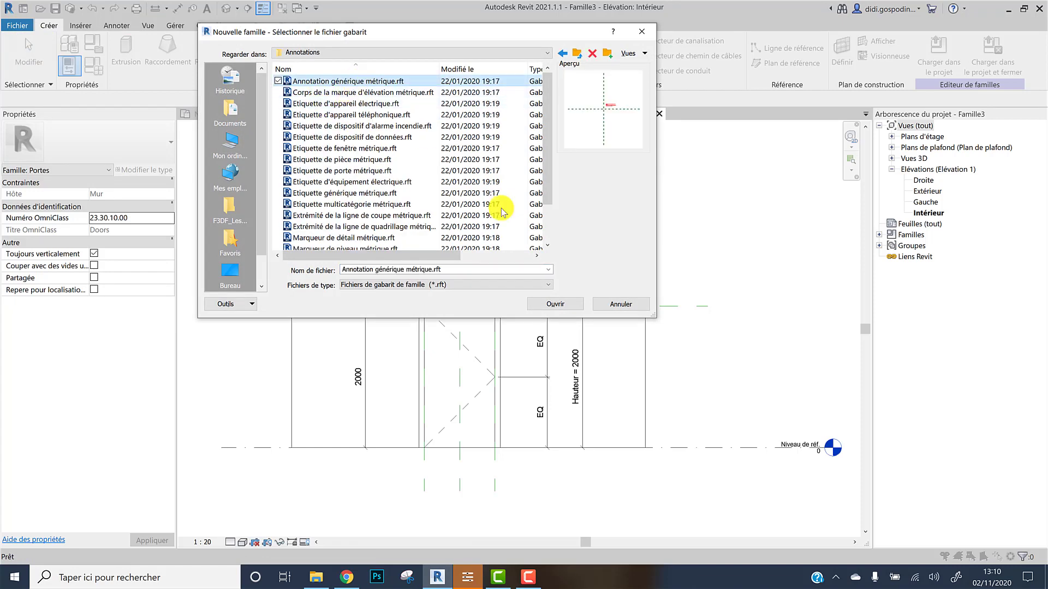
click(564, 309)
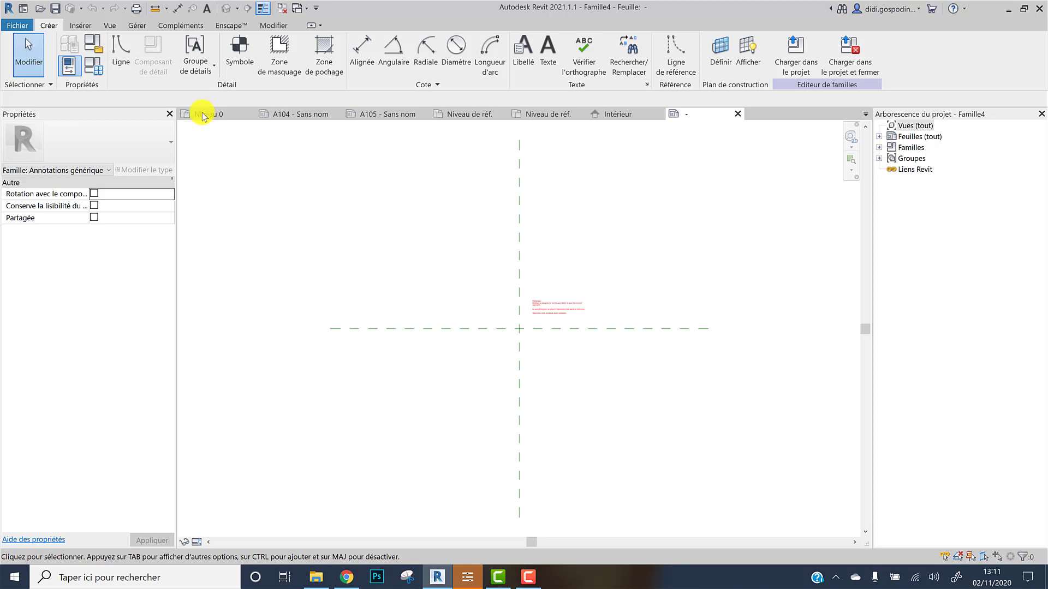
click(545, 113)
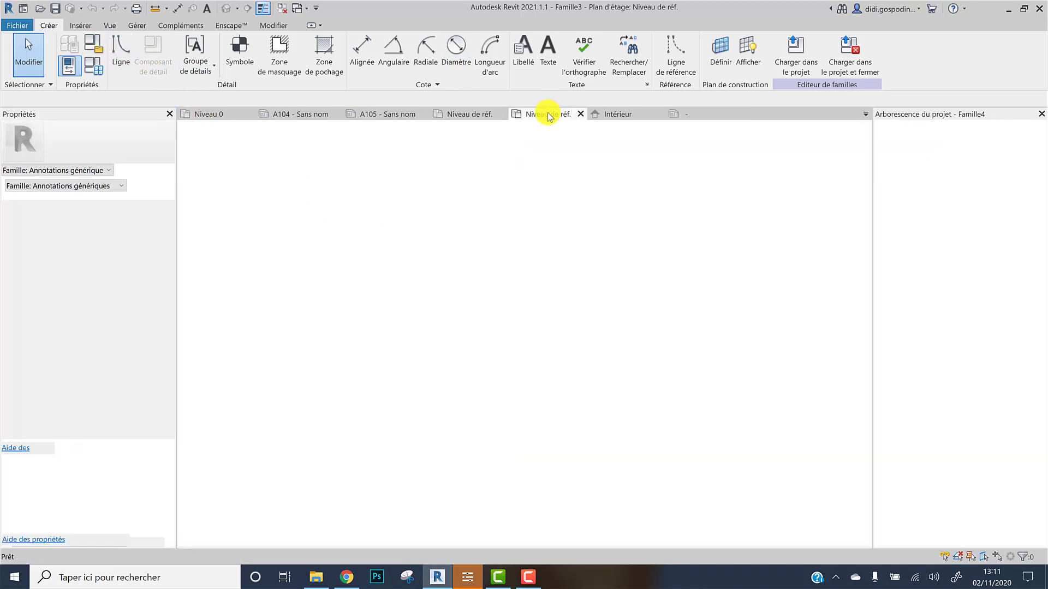